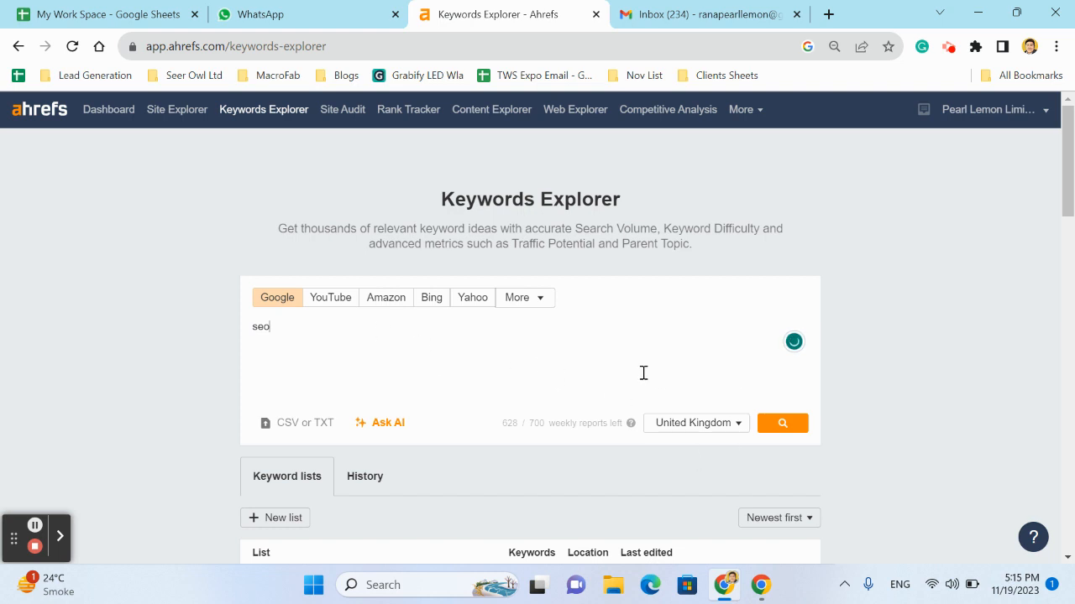
Run the Google keyword search for "seo" in the United Kingdom and review its overview metrics
left_click(794, 424)
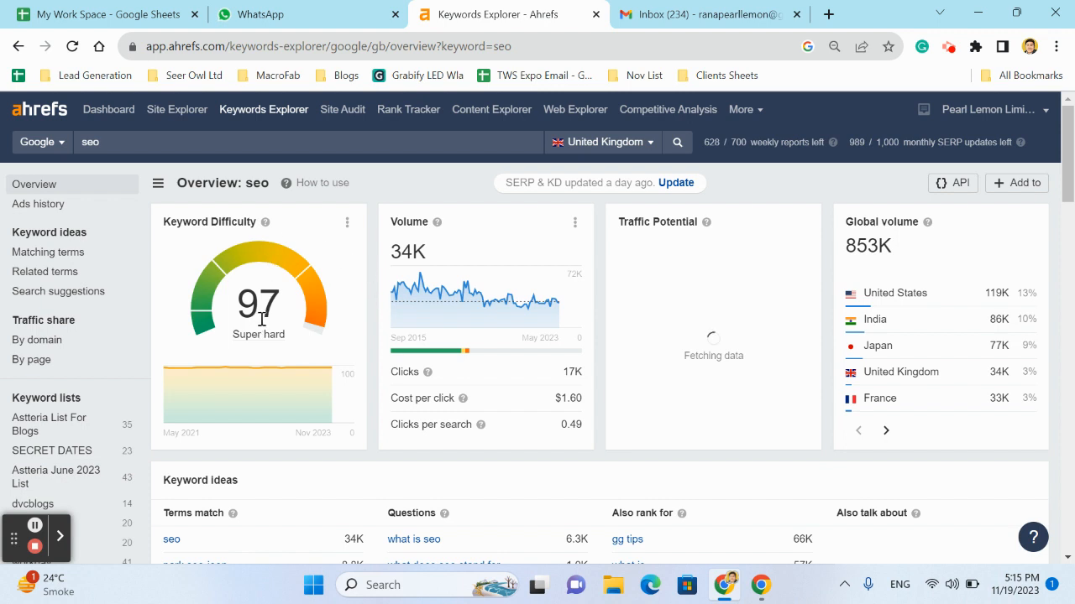
double_click(106, 139)
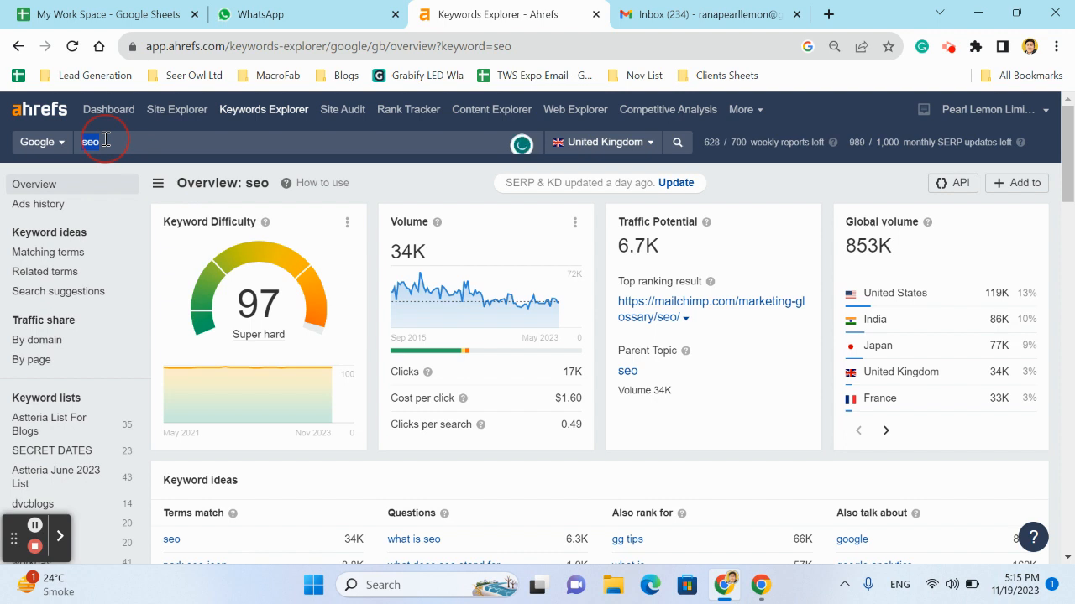
left_click(381, 189)
mouse_move(438, 223)
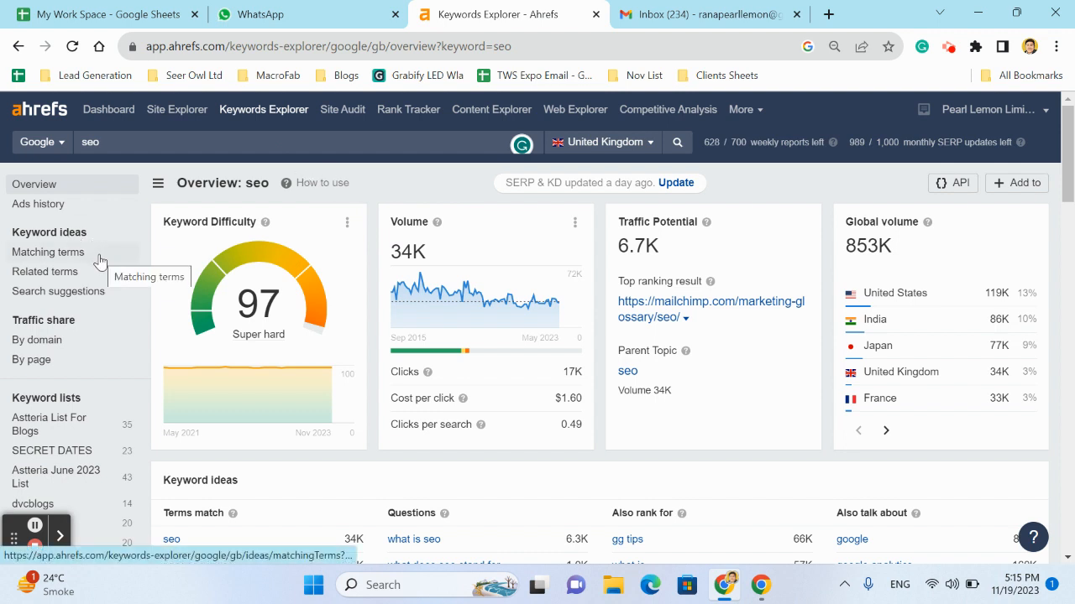
Open the matching terms report for "seo" and look over the keyword total and list
left_click(73, 252)
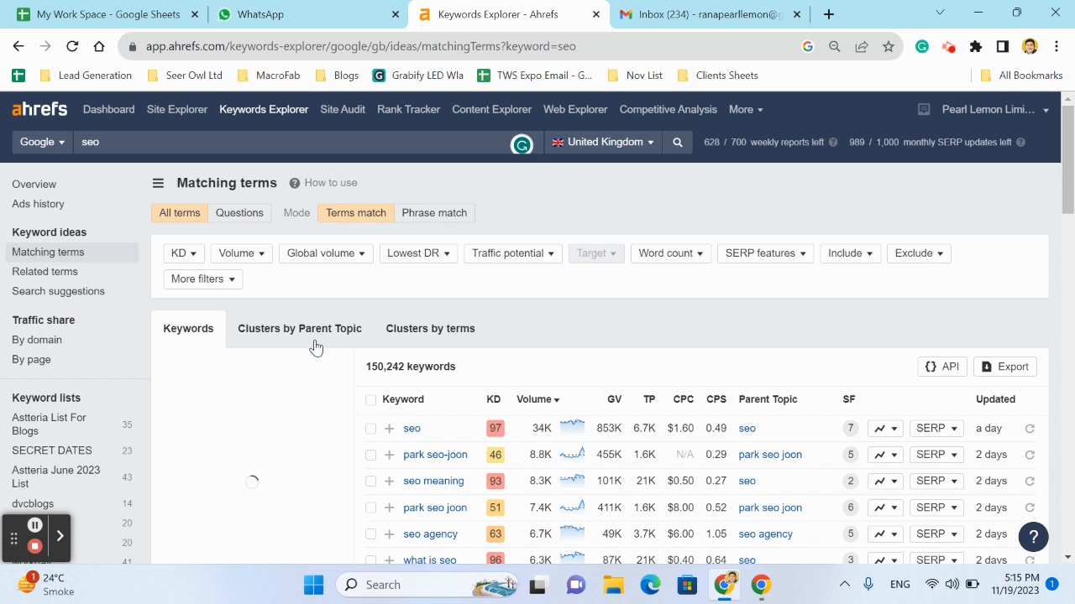
double_click(394, 366)
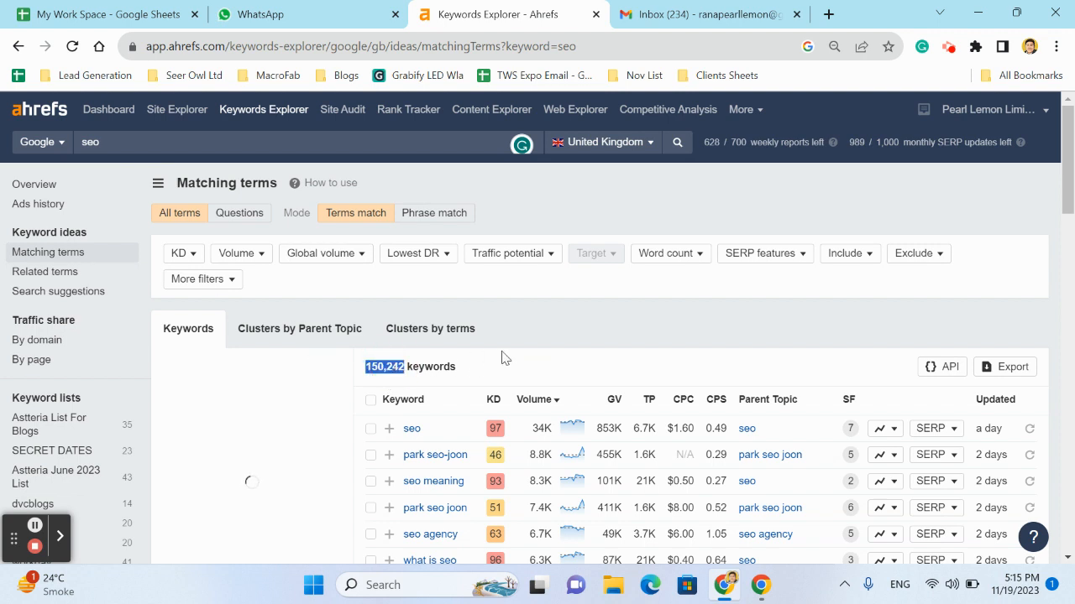
left_click(550, 321)
scroll(564, 424, "down", 5)
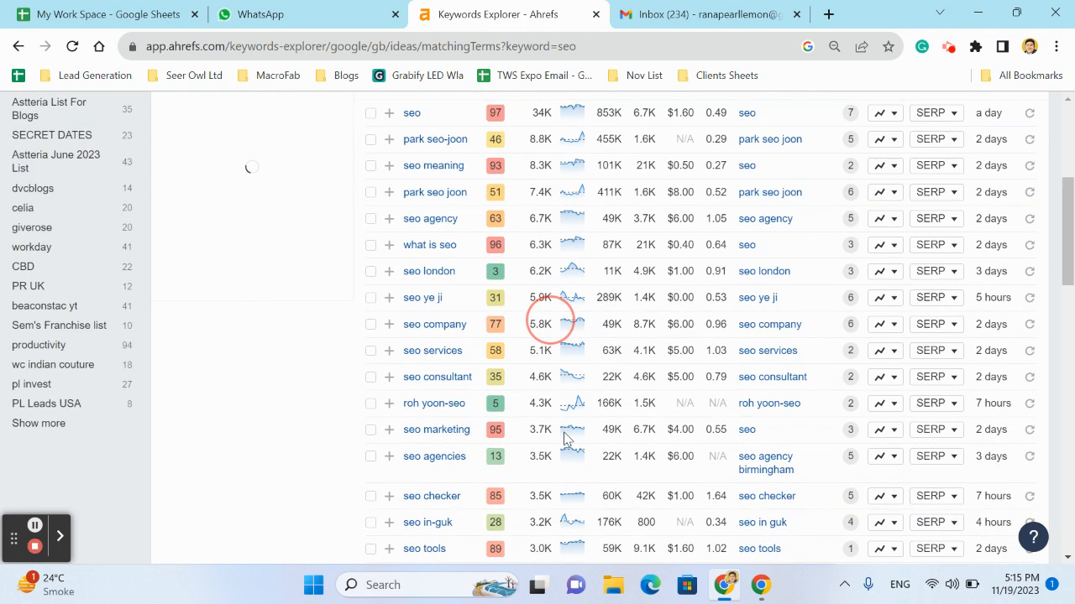
scroll(566, 436, "up", 5)
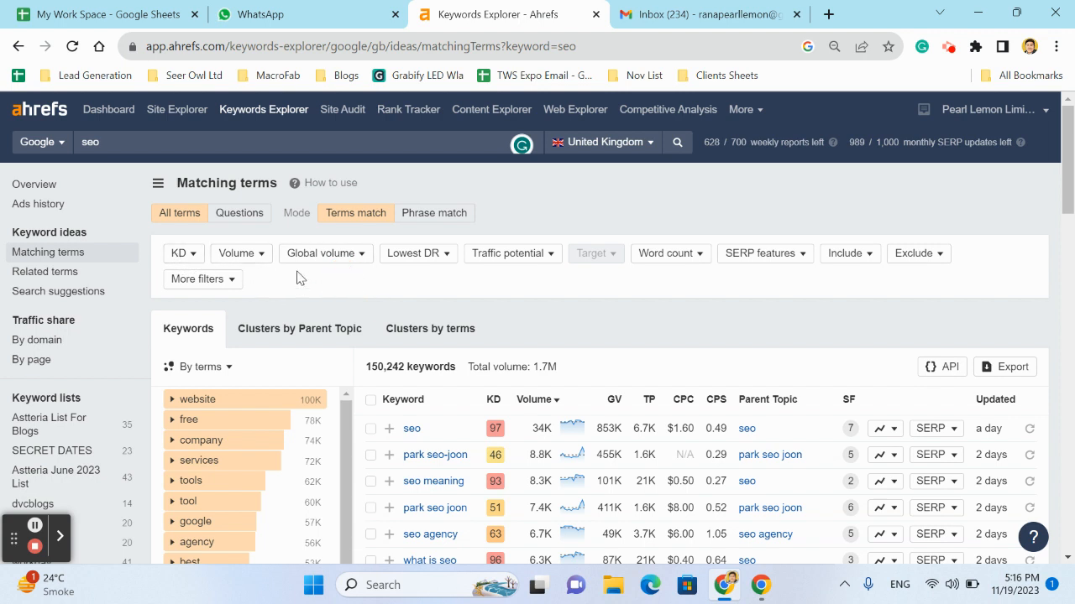
Filter the matching terms by lowest DR up to 0 in the top 10 and show the results
left_click(421, 257)
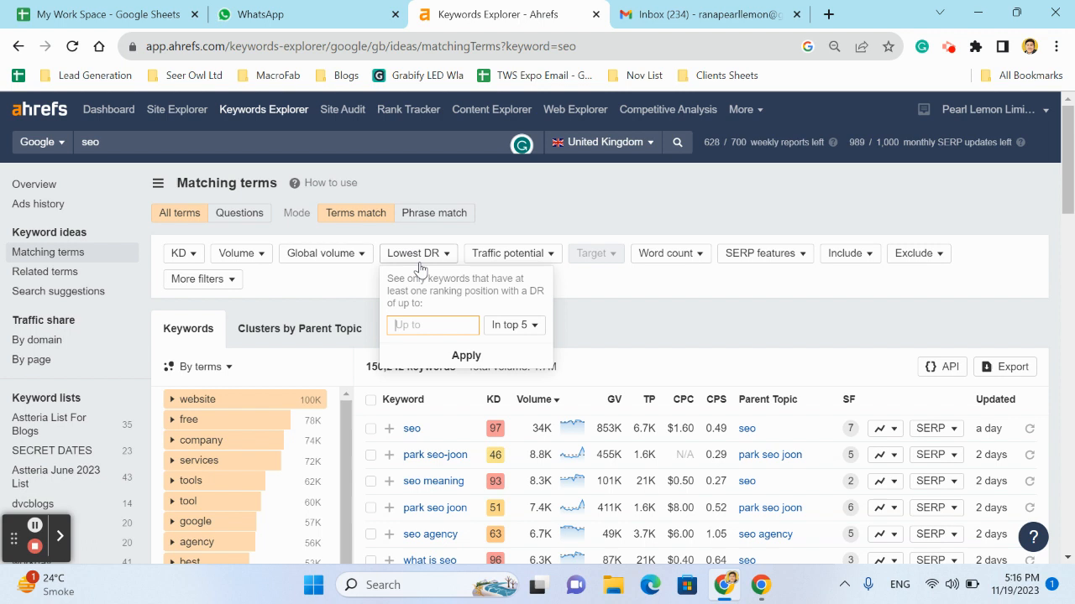
left_click(528, 329)
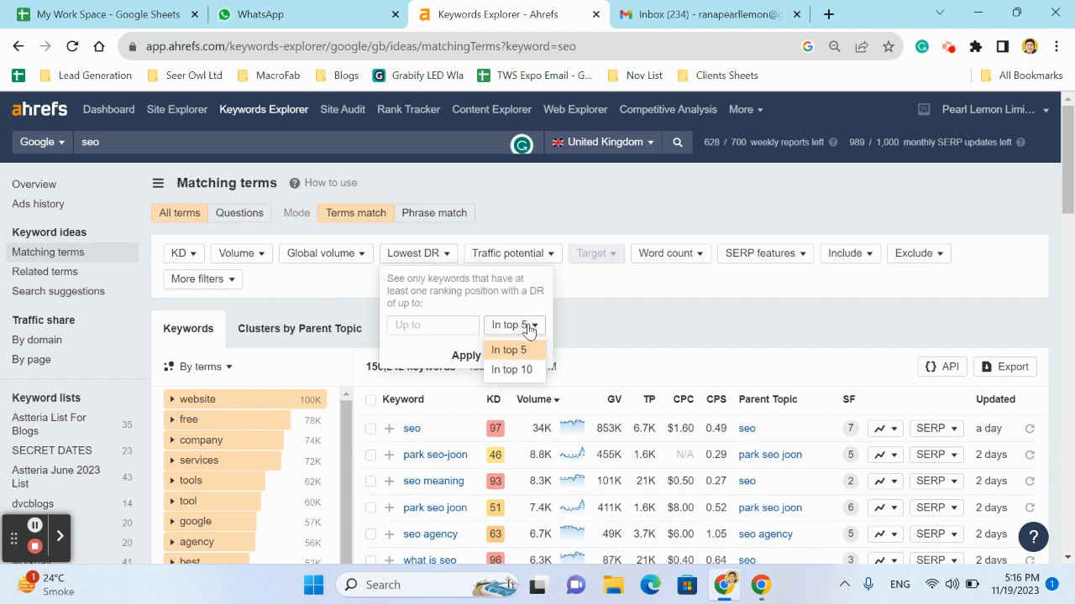
left_click(514, 369)
left_click(443, 322)
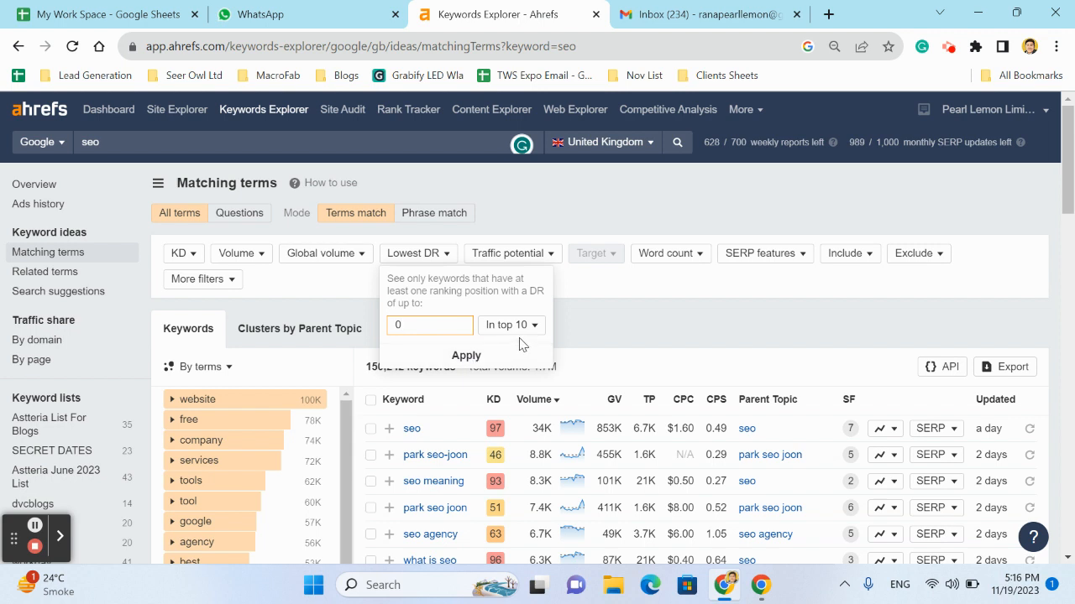
left_click(471, 353)
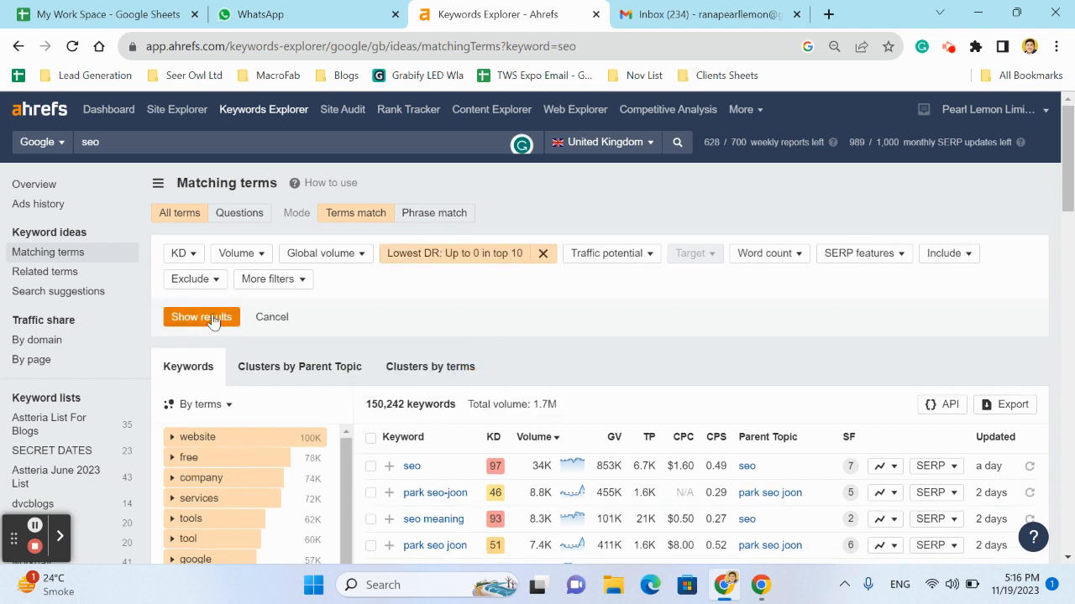
left_click(211, 317)
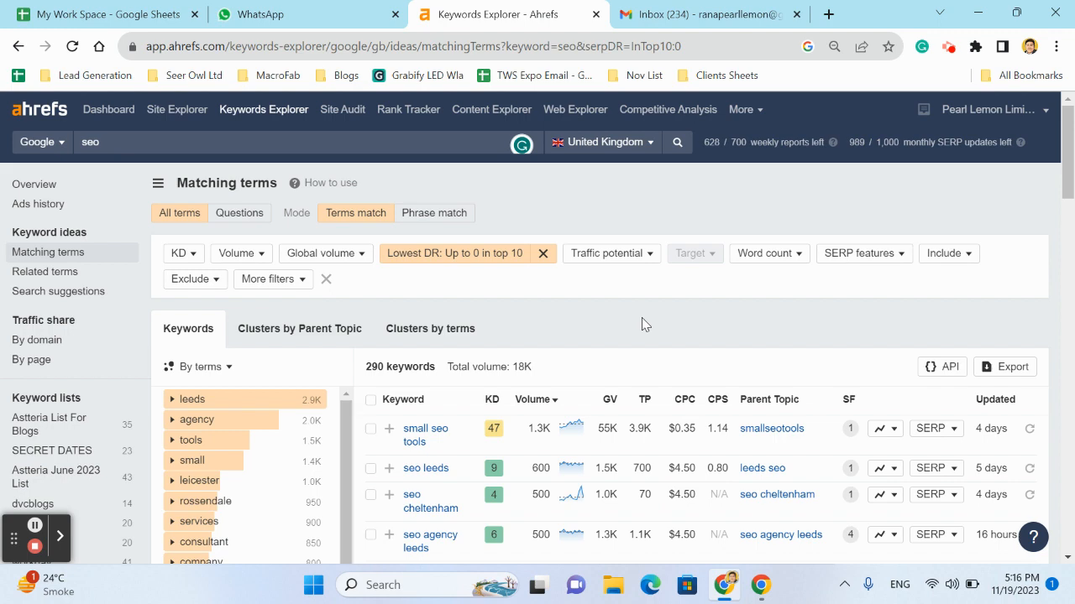
Open the SERP overview for "small seo tools", examine the ranking pages' DR and the keyword's difficulty, and close the overview
scroll(641, 319, "down", 1)
scroll(642, 324, "down", 1)
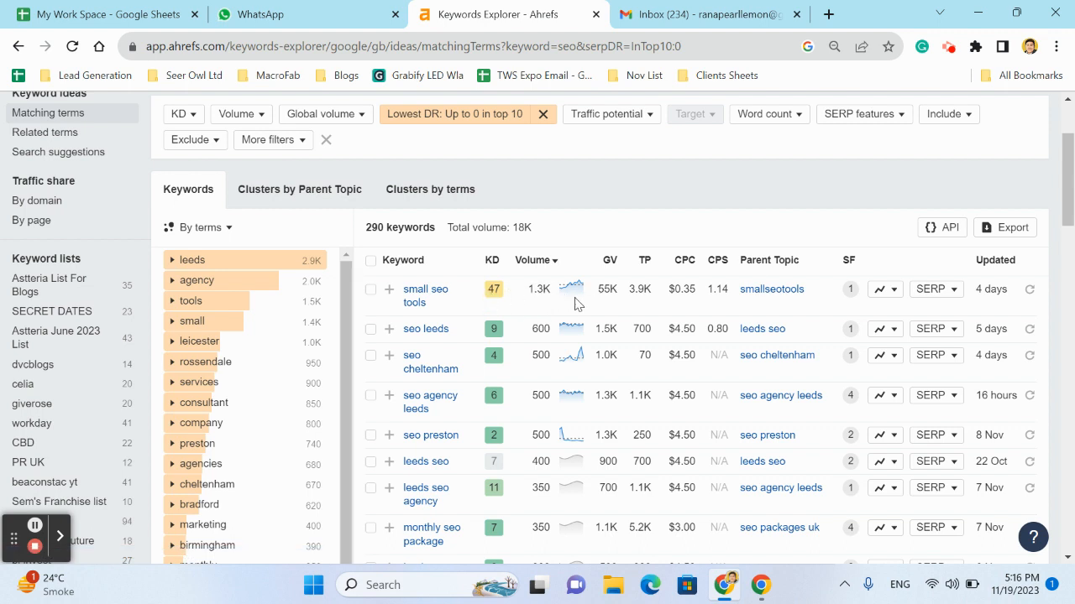
left_click(942, 300)
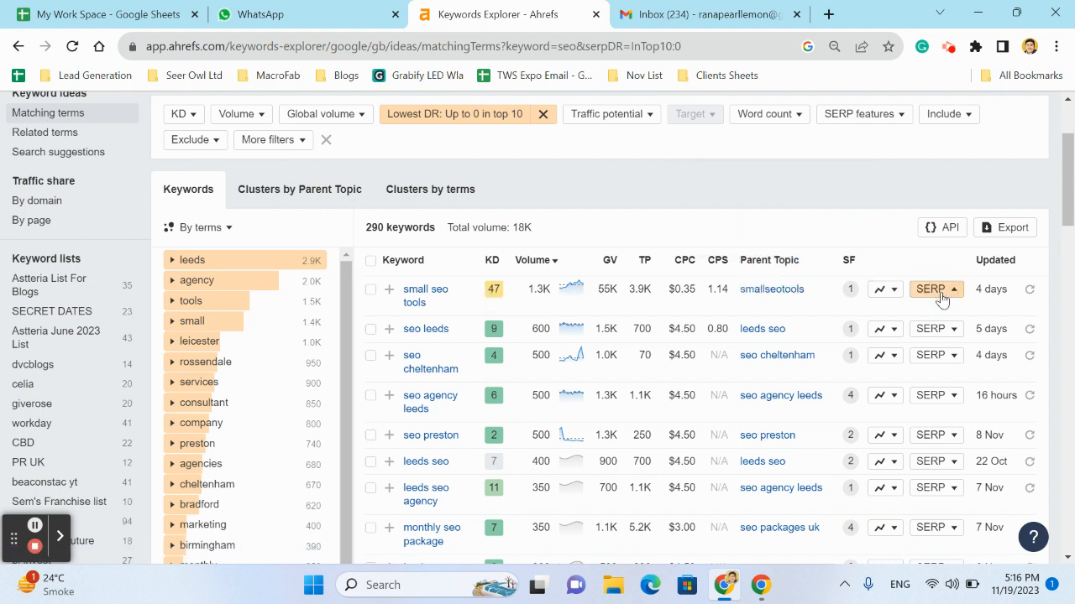
scroll(610, 428, "down", 1)
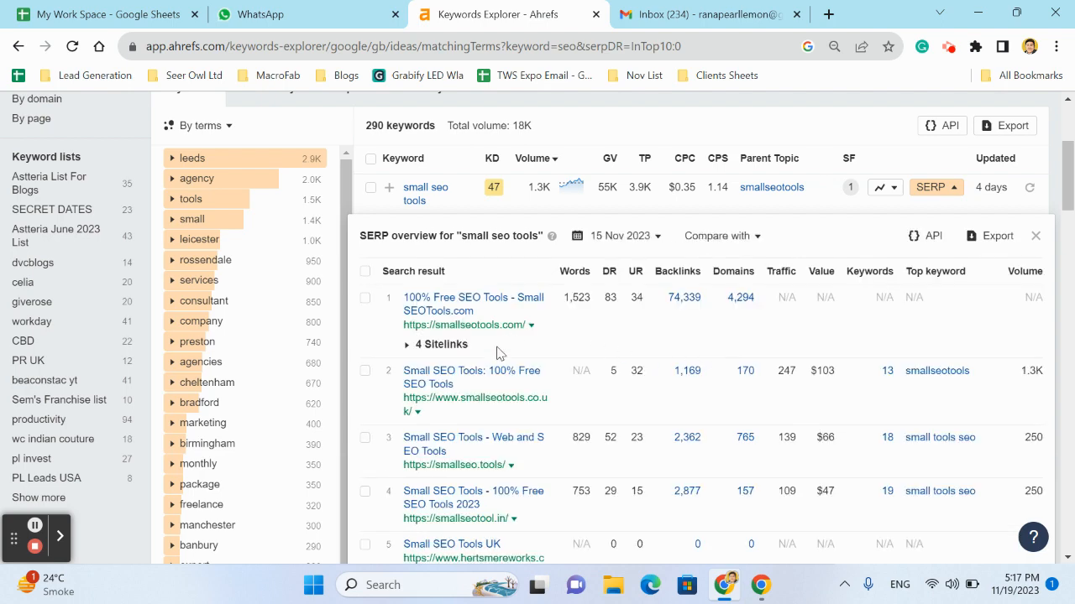
scroll(499, 353, "down", 2)
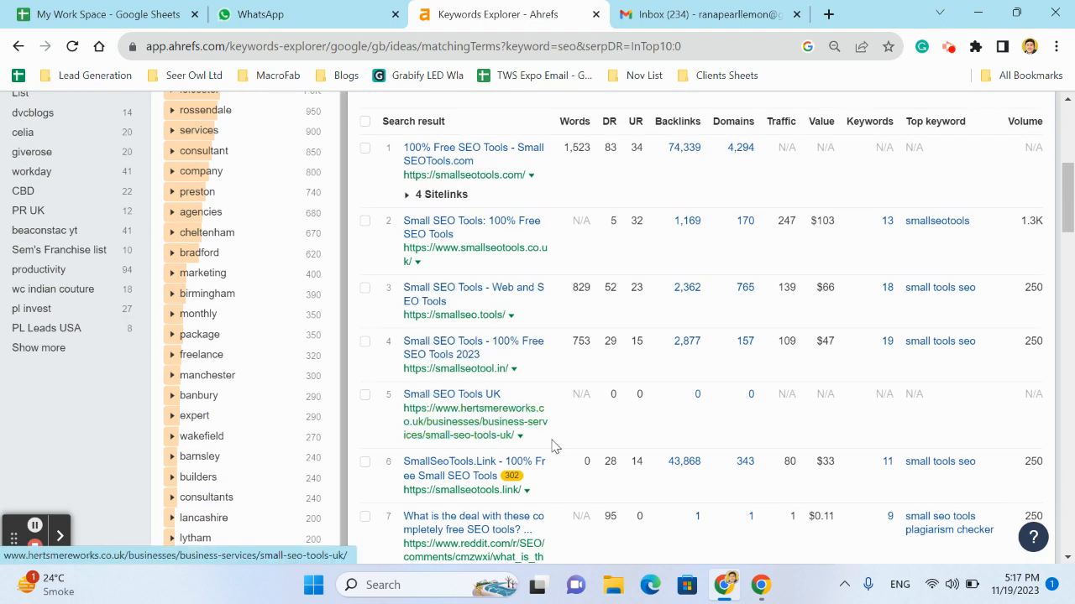
left_click_drag(569, 445, 405, 396)
scroll(570, 341, "up", 4)
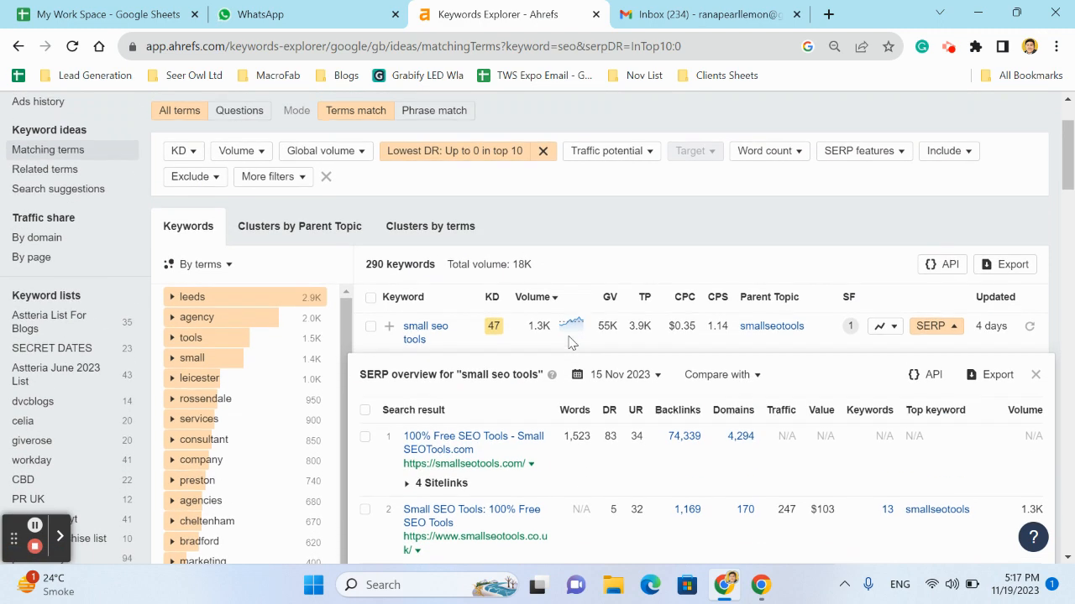
scroll(568, 341, "up", 1)
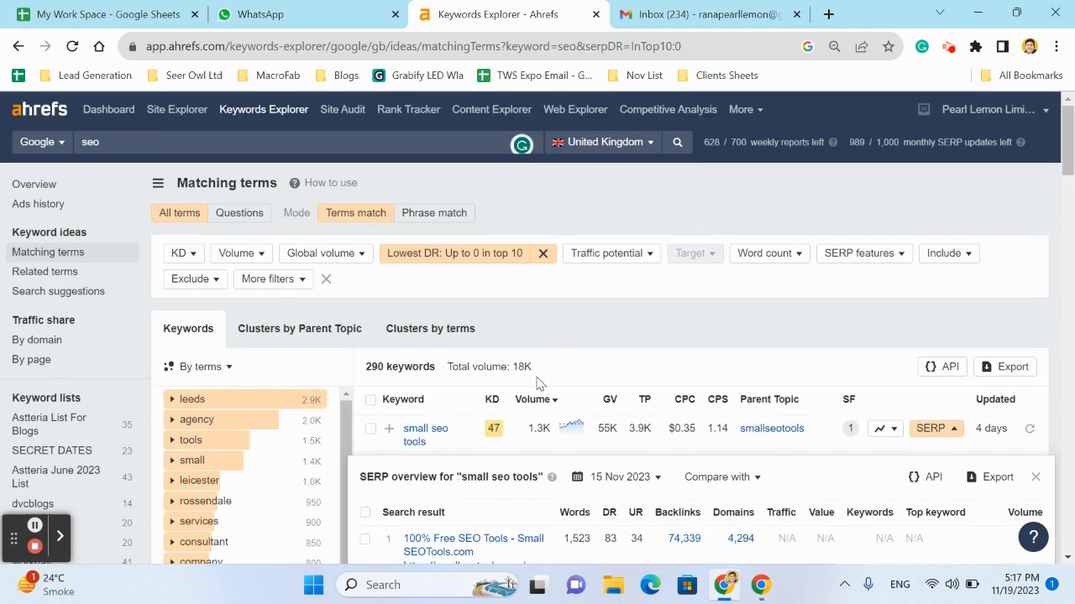
double_click(493, 428)
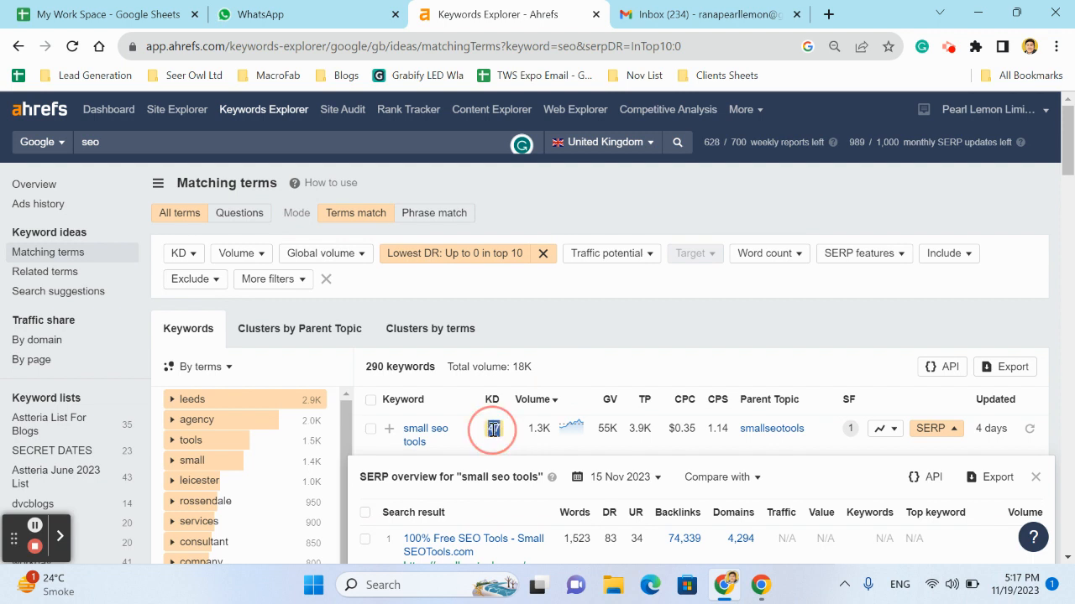
left_click(1039, 468)
scroll(632, 371, "down", 2)
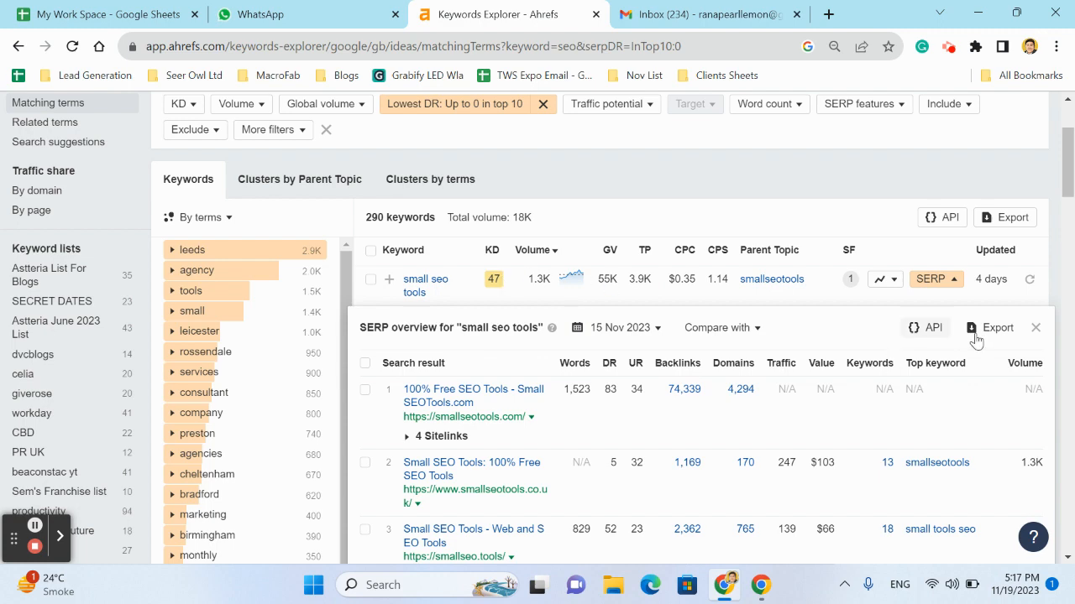
left_click(1038, 331)
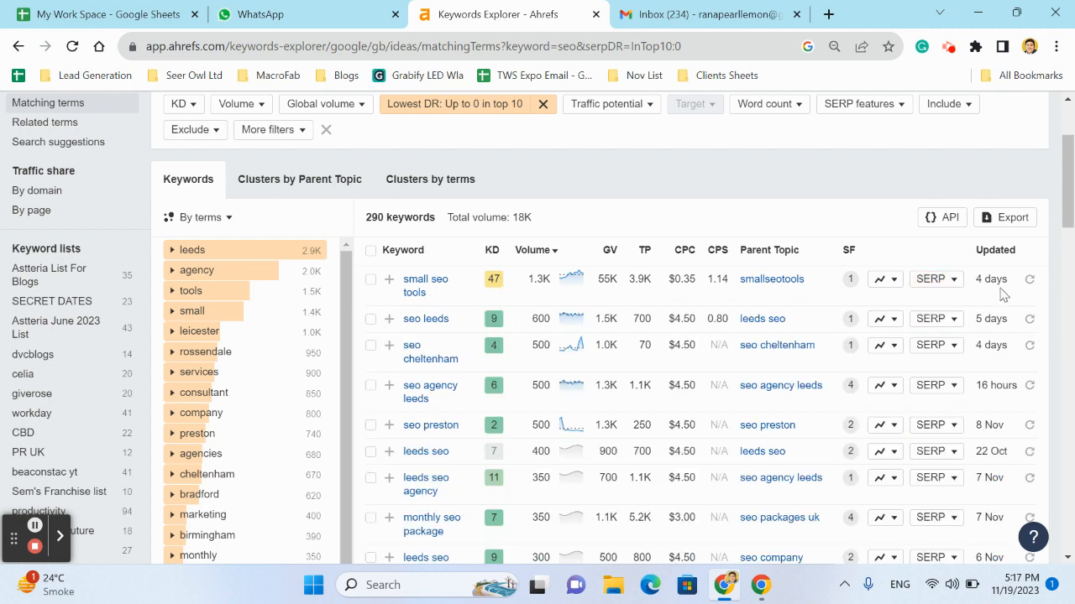
Reopen the "small seo tools" SERP overview, check the fifth result's UR, backlinks, domains and traffic, and return to the filtered keyword list
left_click(932, 279)
scroll(691, 351, "down", 3)
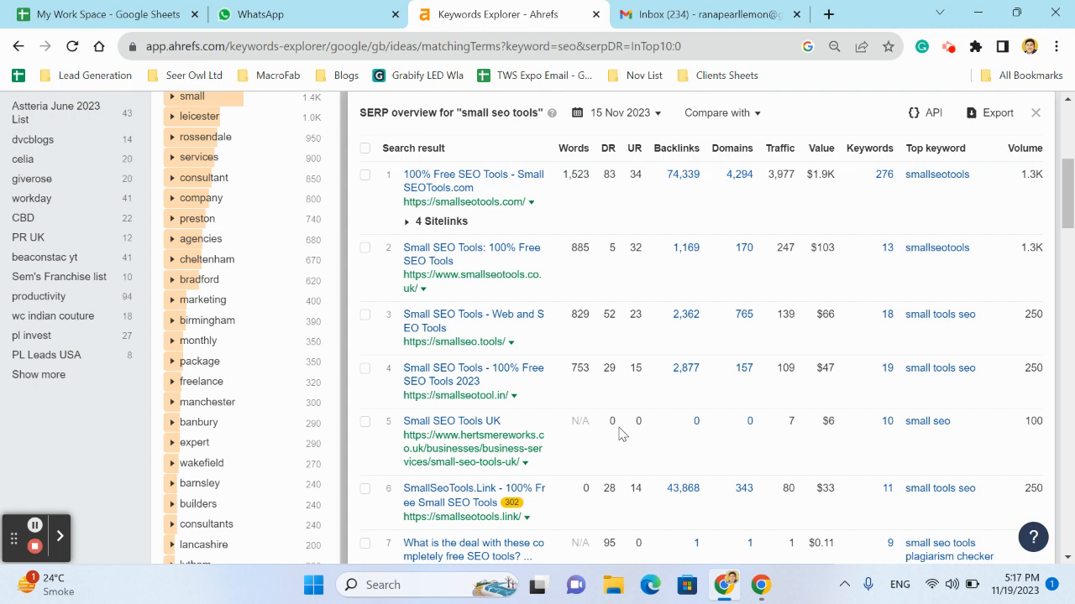
left_click_drag(619, 430, 792, 424)
scroll(664, 274, "up", 3)
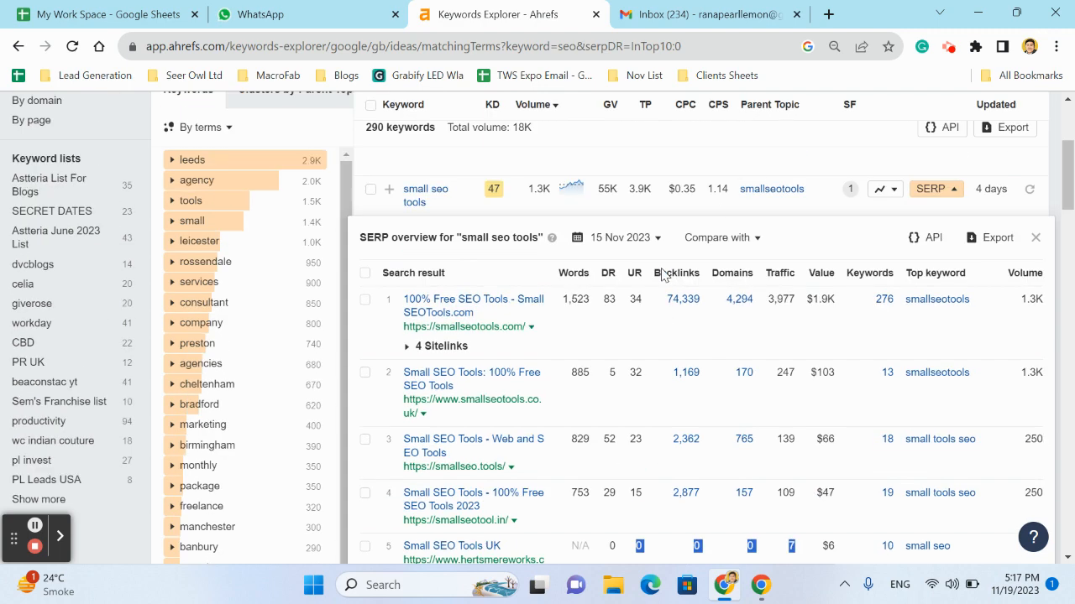
left_click(1036, 344)
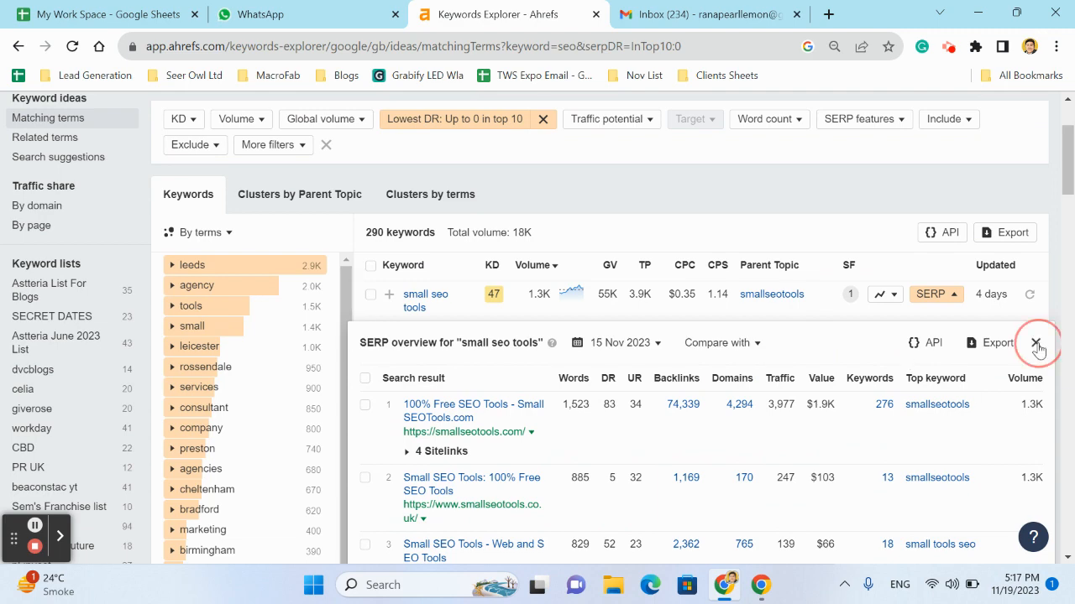
scroll(463, 293, "up", 2)
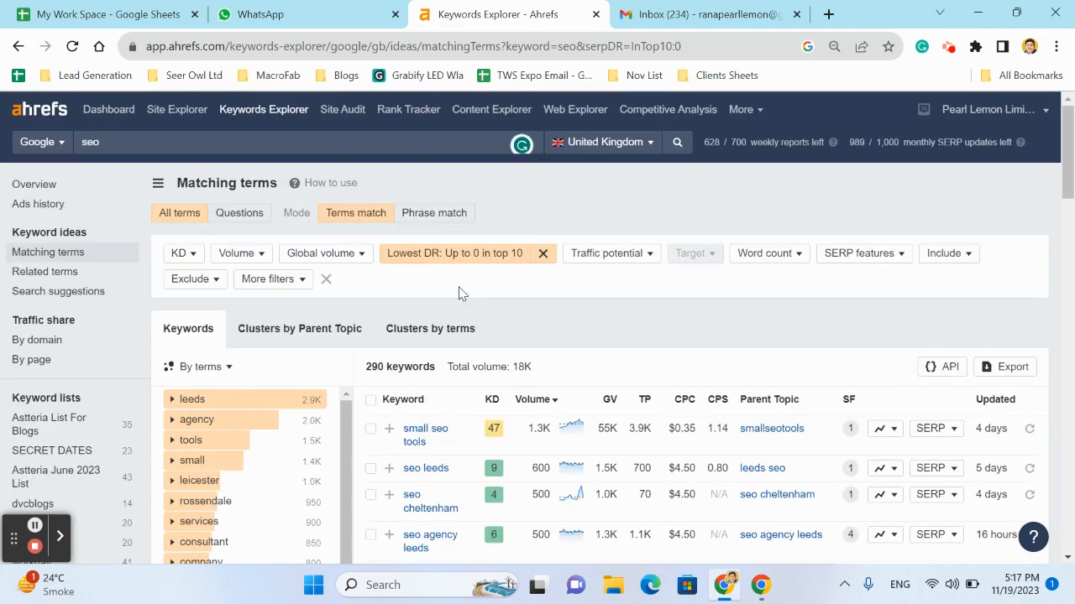
scroll(461, 293, "down", 2)
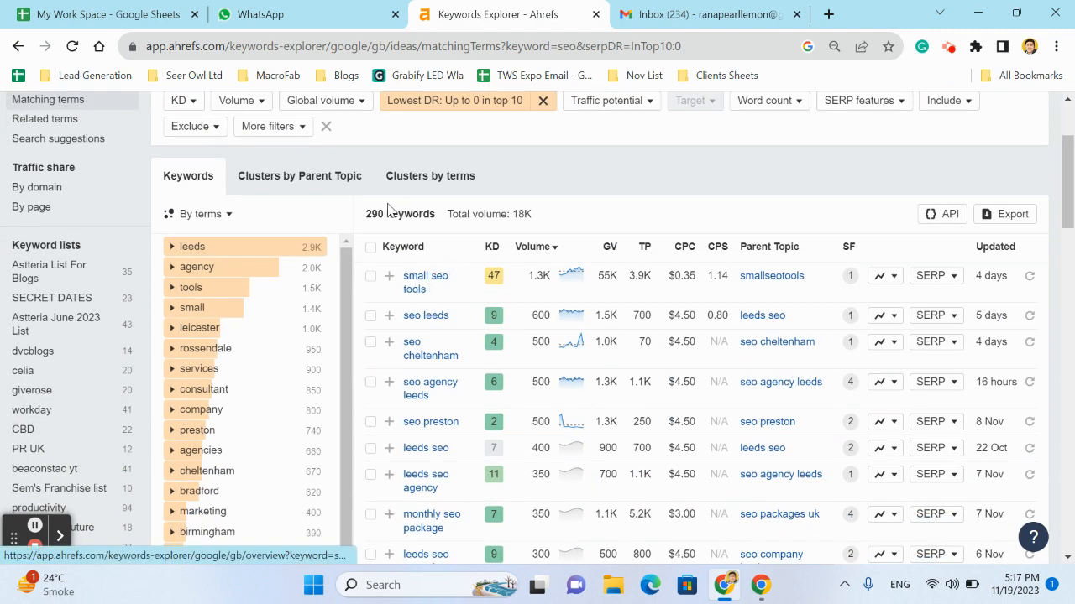
scroll(378, 213, "up", 2)
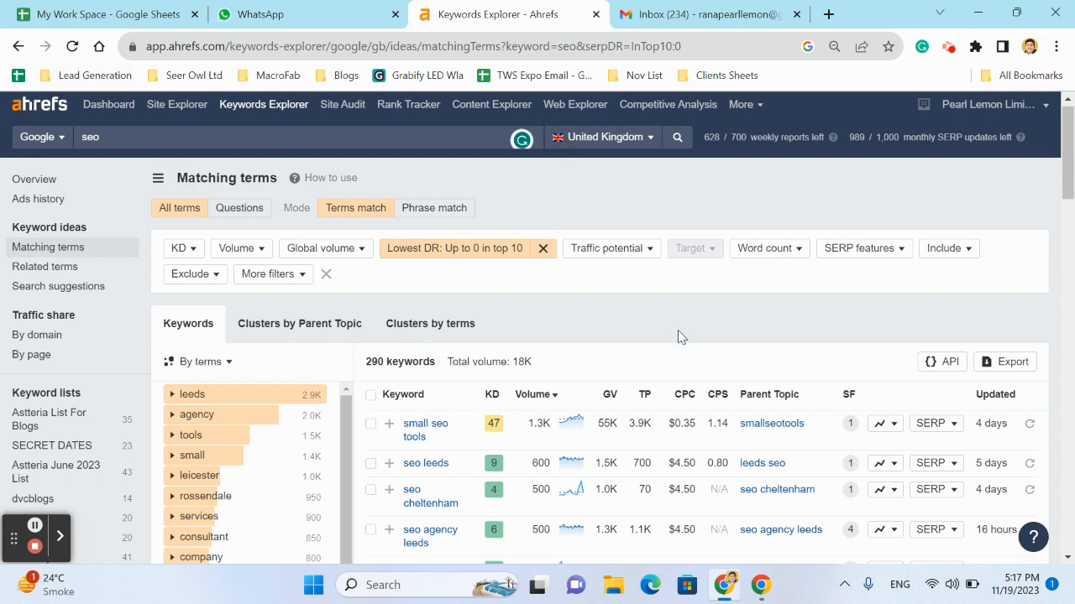
Filter the matching terms to those including any of the words how, what, when, where, which, why, who, is, can, does, and show results
left_click(944, 252)
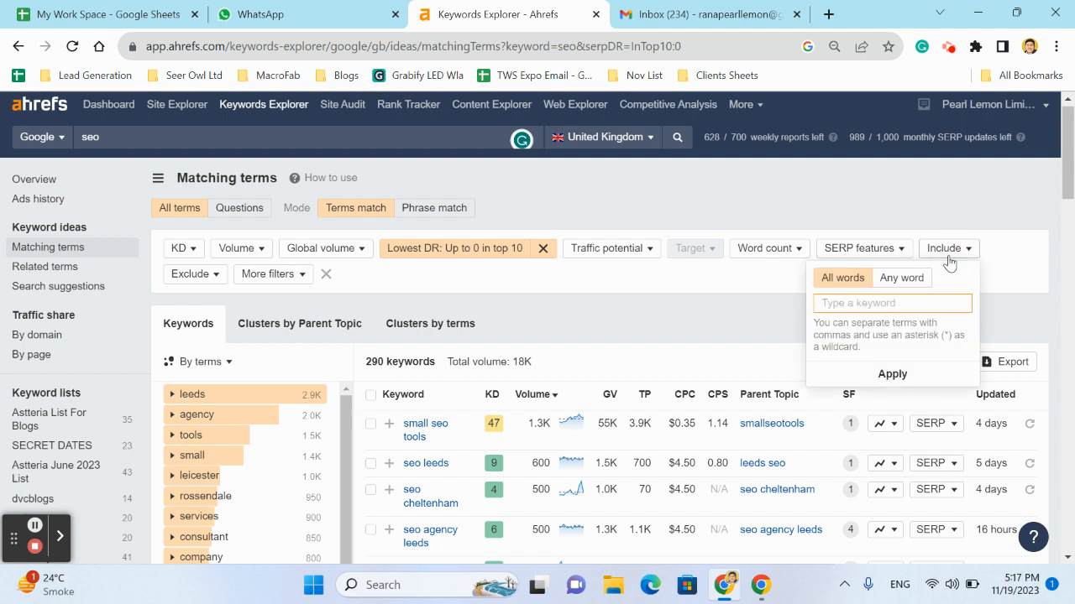
left_click(906, 281)
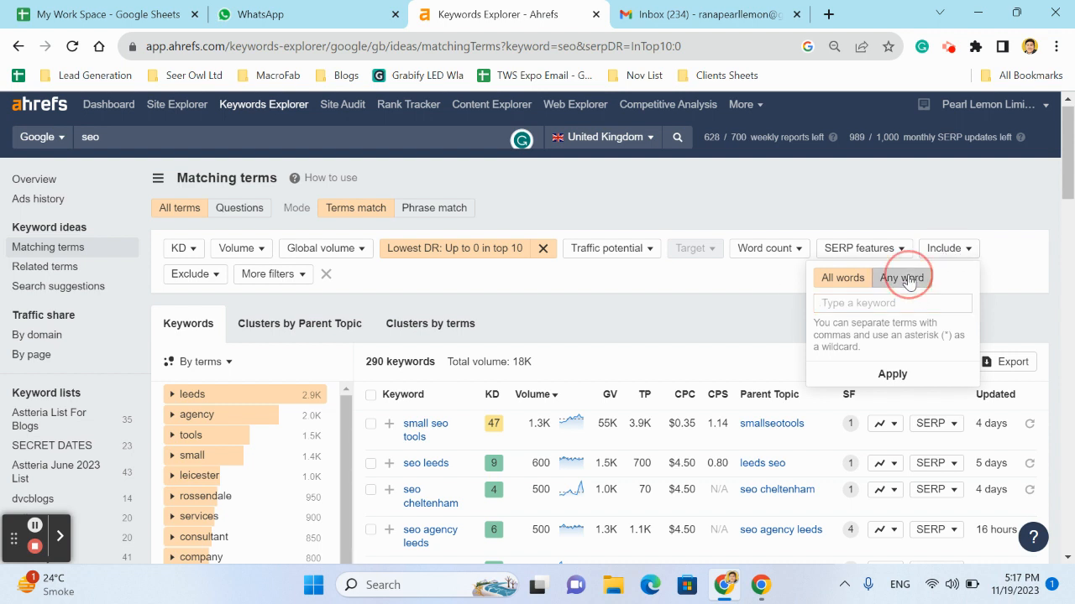
left_click(842, 304)
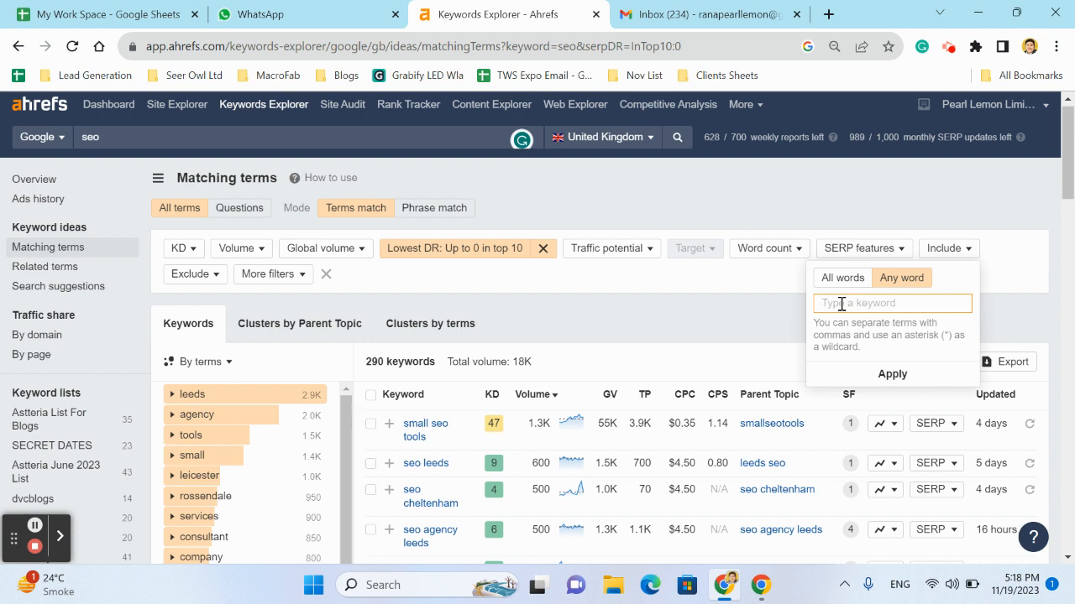
type("how")
type(",what,w")
type("hen,where,which,why,who")
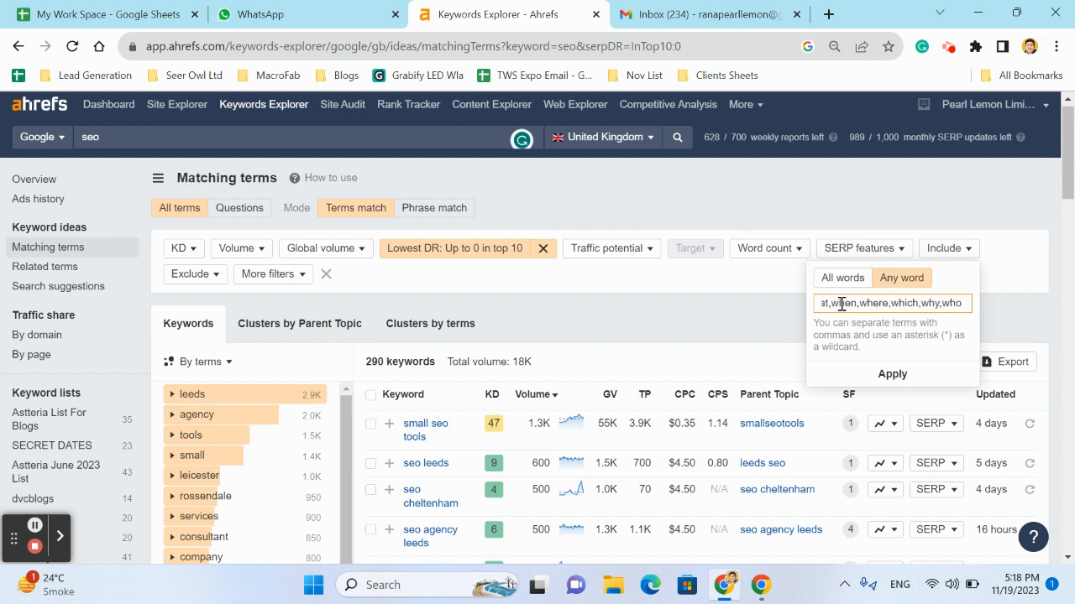
type(",is,")
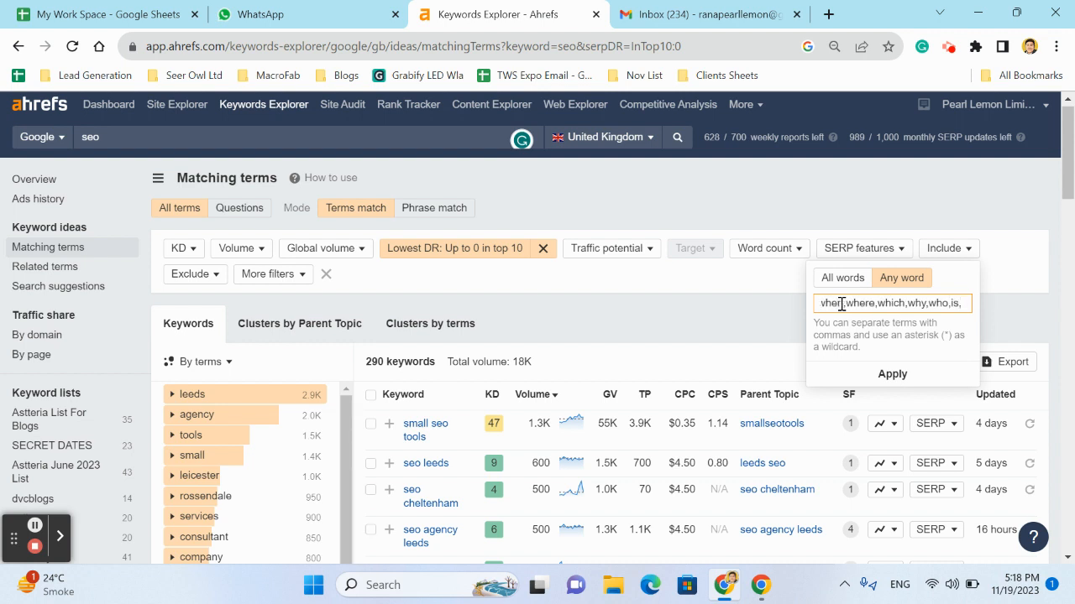
type("can,does")
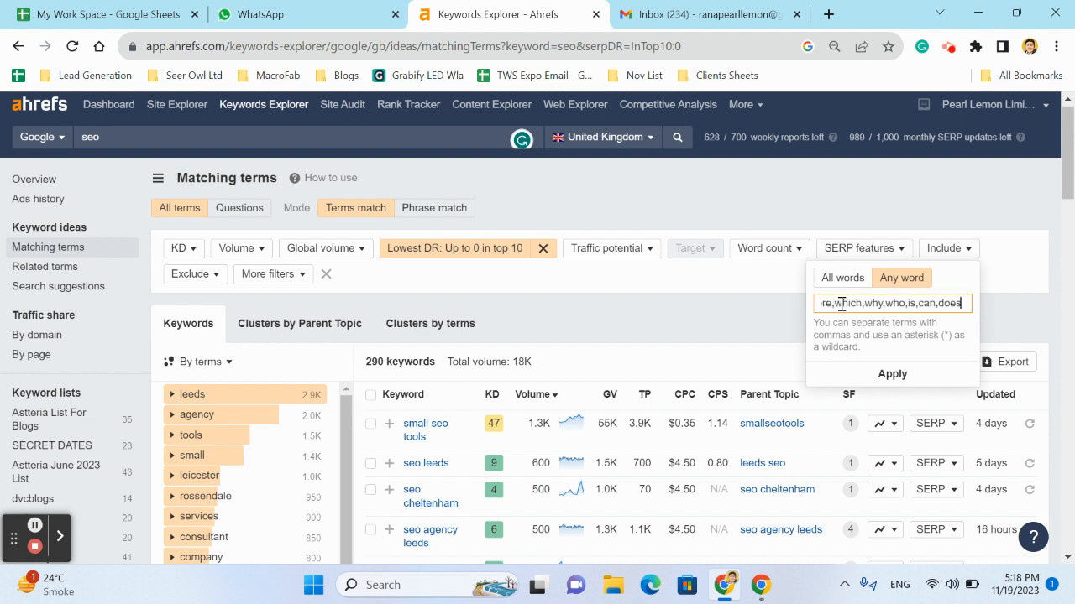
type(",")
key("Return")
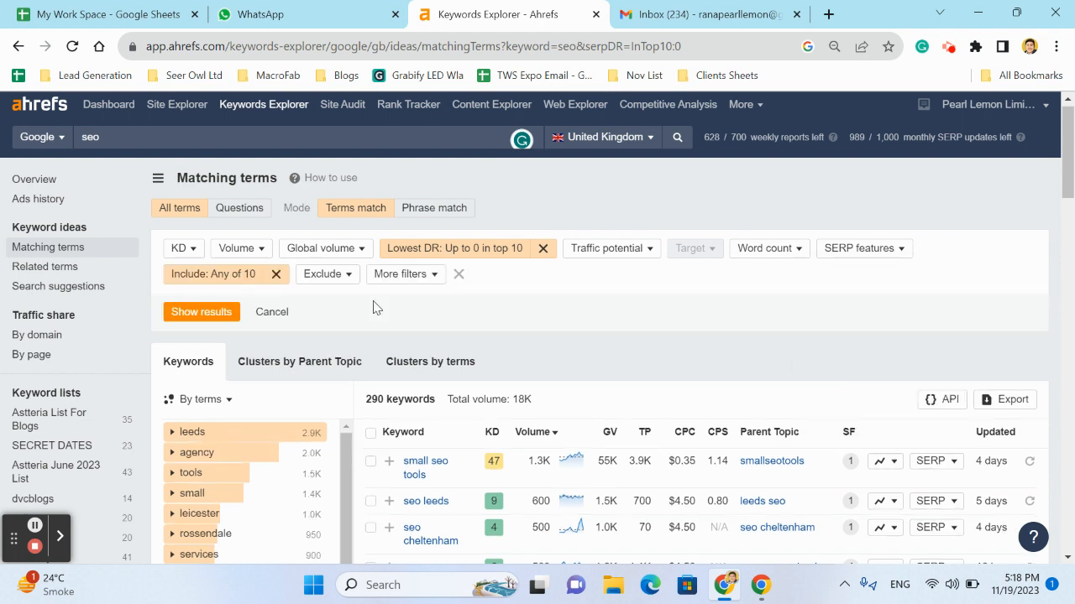
left_click(183, 313)
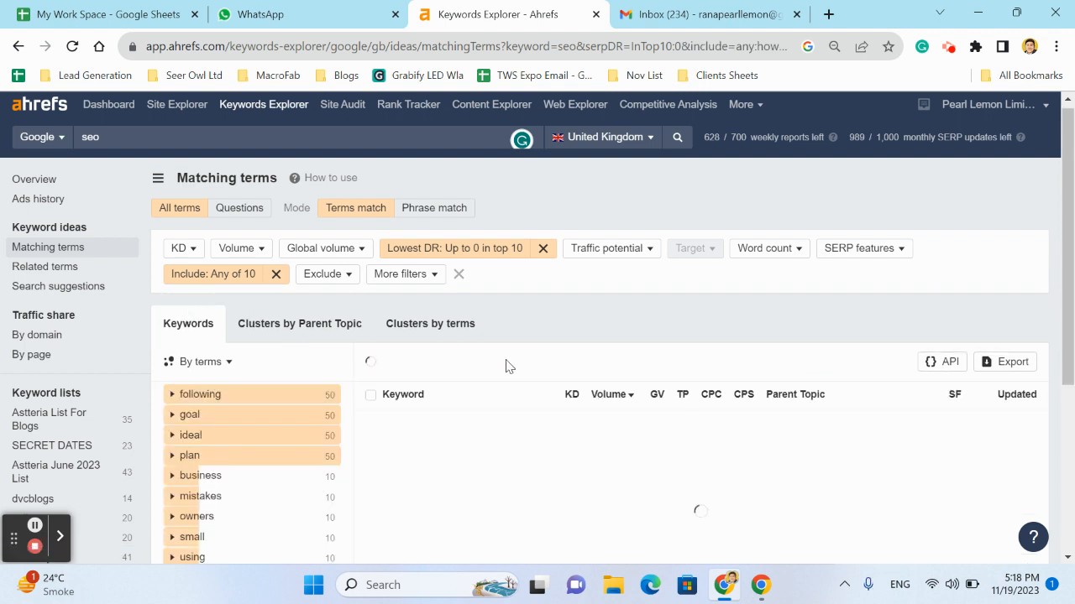
scroll(612, 313, "down", 2)
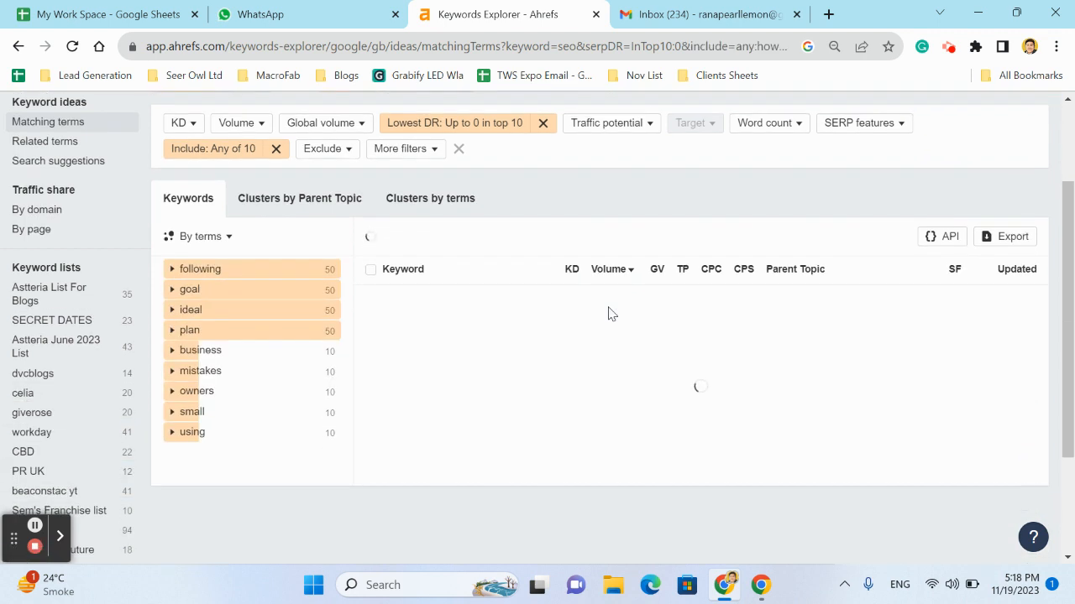
Replace the included words with best, under, for, keeping the any-word match, and show the results
scroll(612, 313, "up", 1)
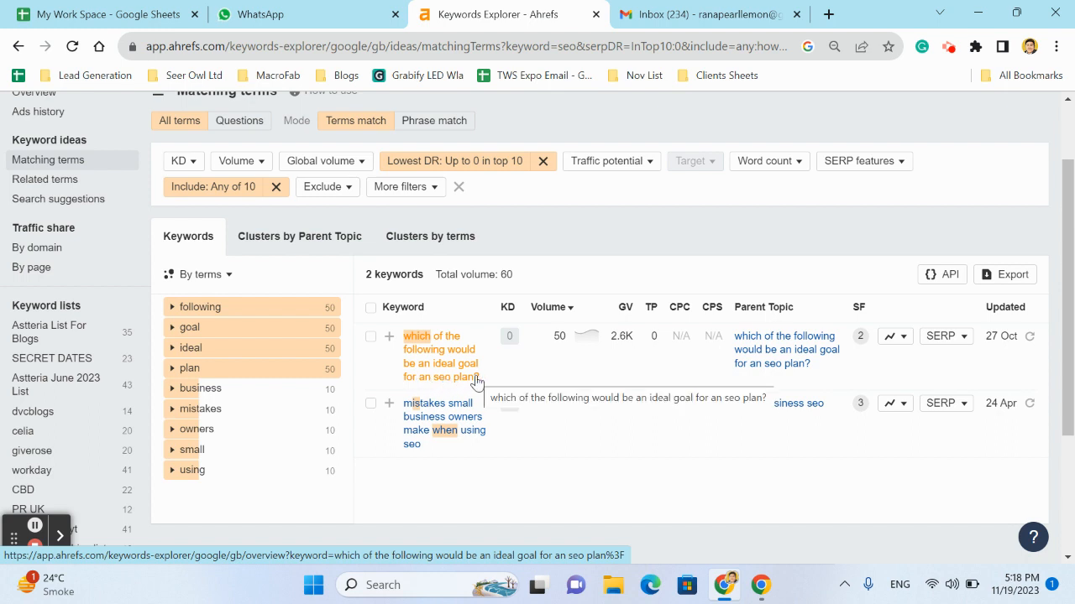
scroll(476, 382, "up", 1)
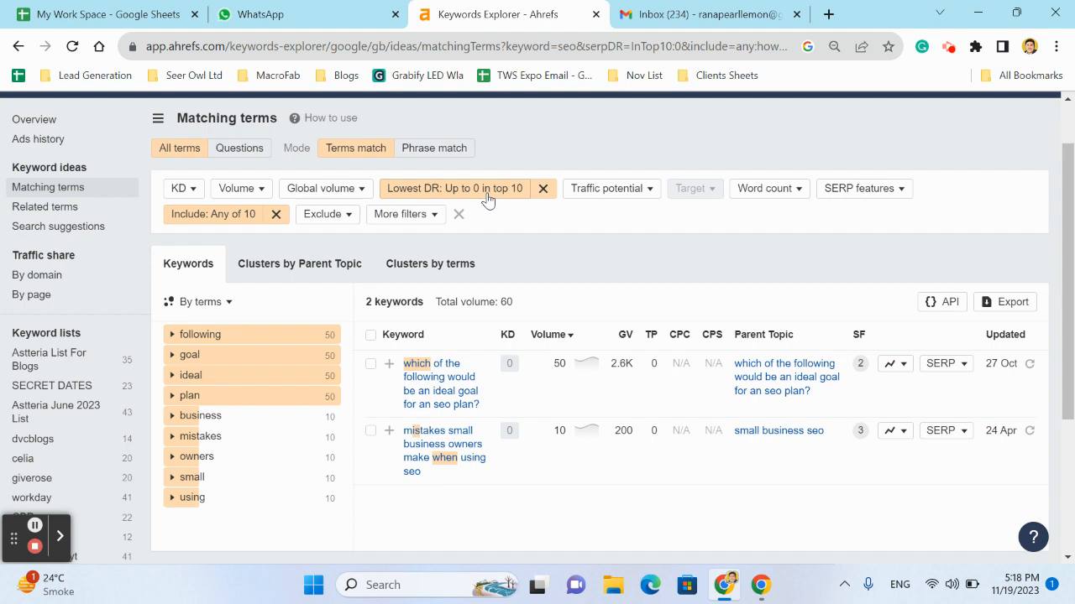
left_click(658, 264)
left_click(220, 214)
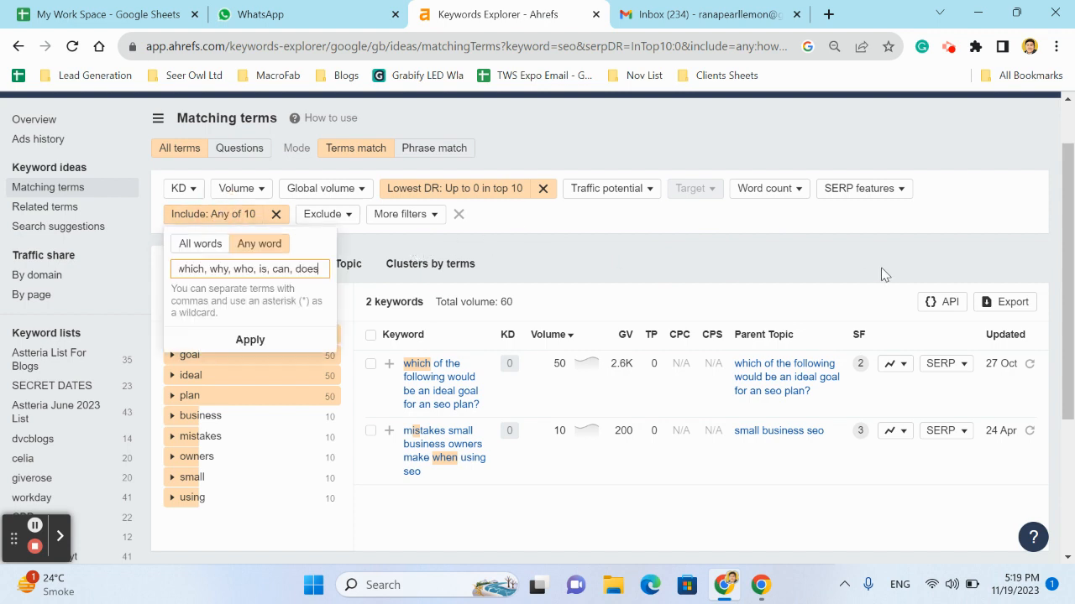
triple_click(269, 268)
key("BackSpace")
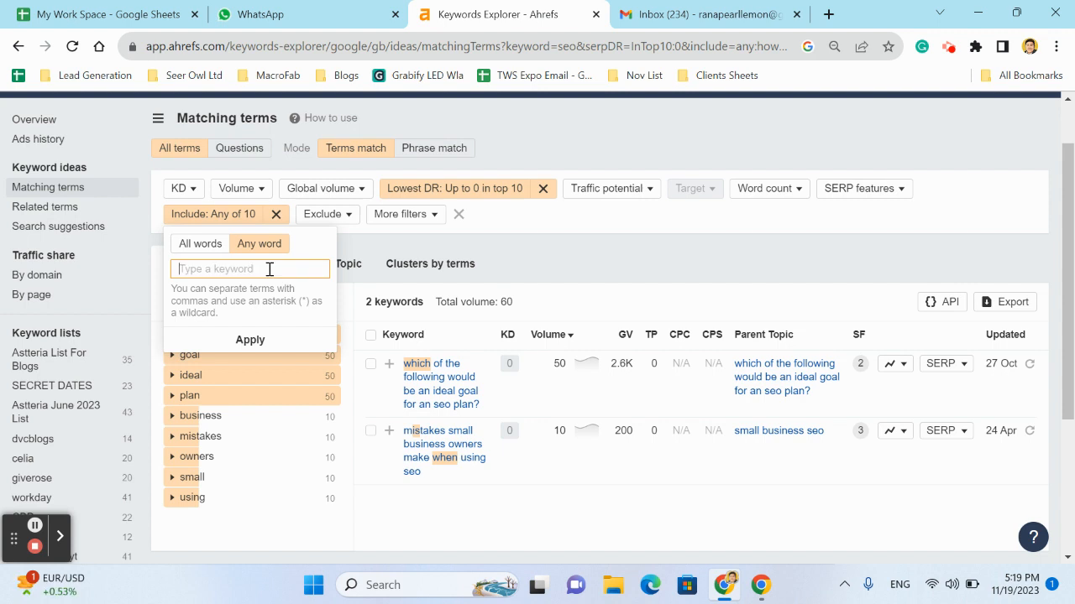
type("best,unde")
key("Return")
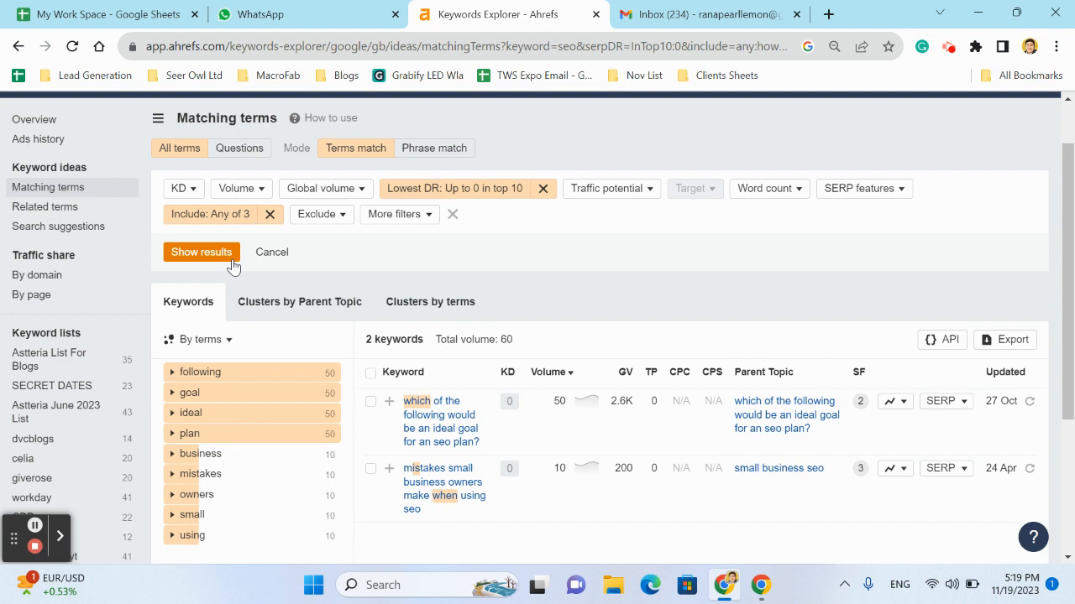
left_click(203, 252)
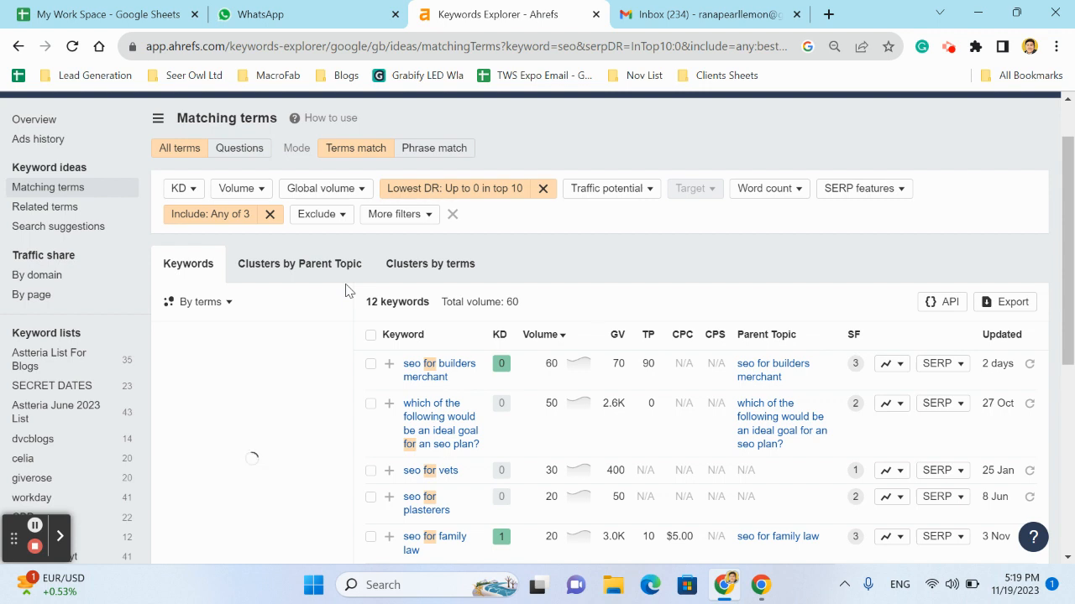
Examine the filtered keyword list, comparing each term's difficulty, volume and traffic potential
scroll(552, 428, "down", 1)
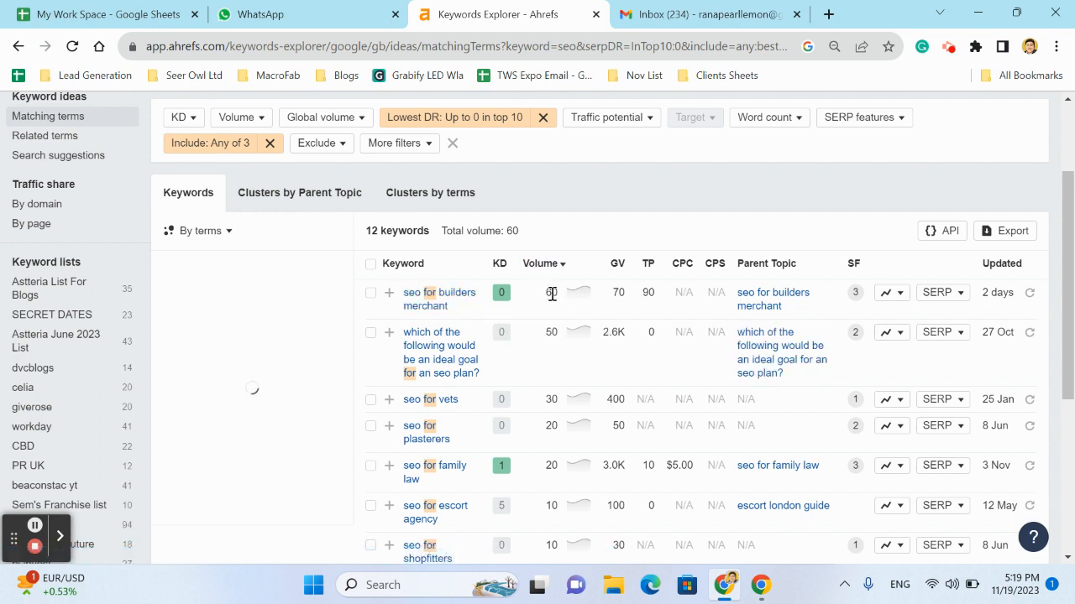
scroll(557, 312, "down", 1)
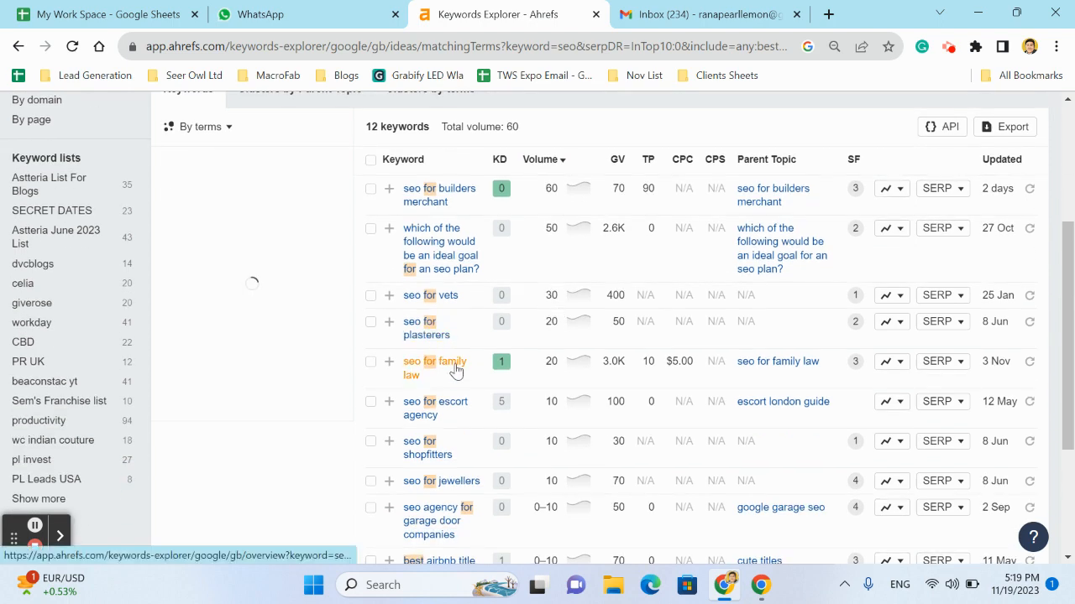
scroll(445, 377, "down", 1)
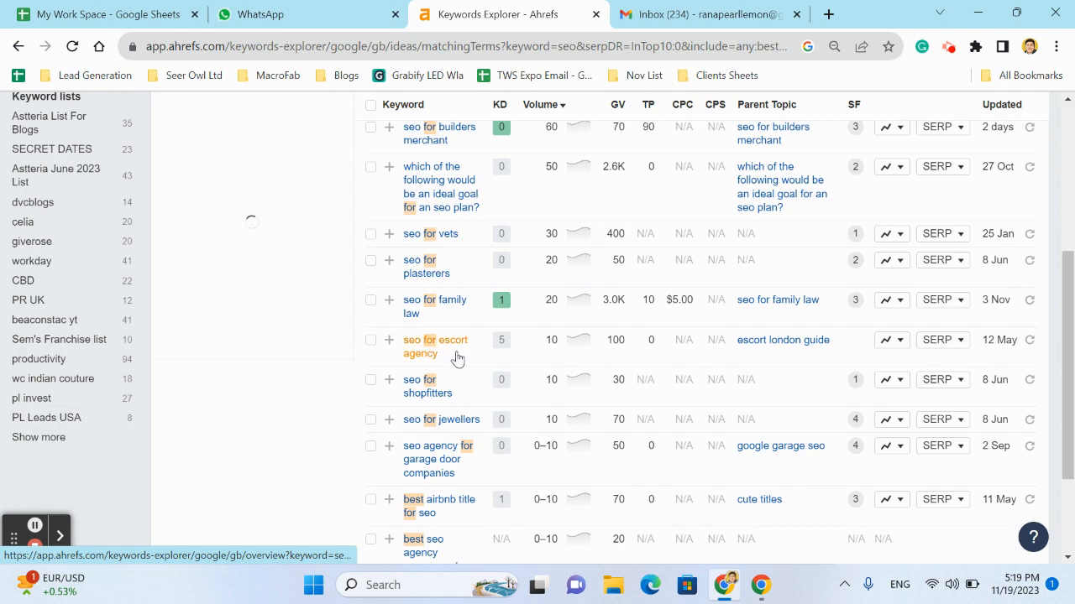
scroll(437, 366, "down", 2)
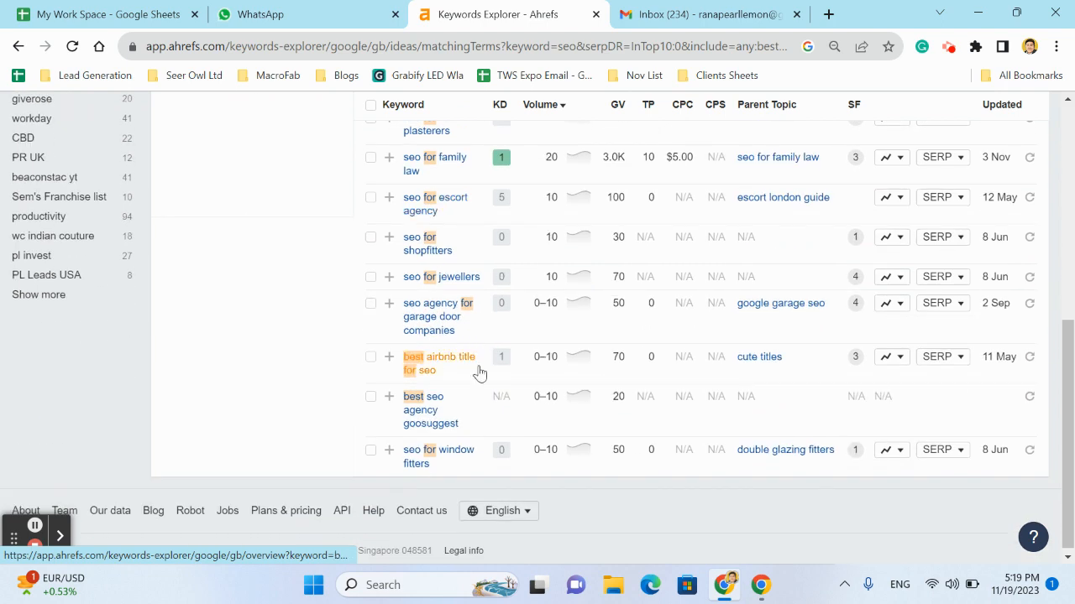
scroll(480, 372, "up", 4)
scroll(480, 372, "down", 5)
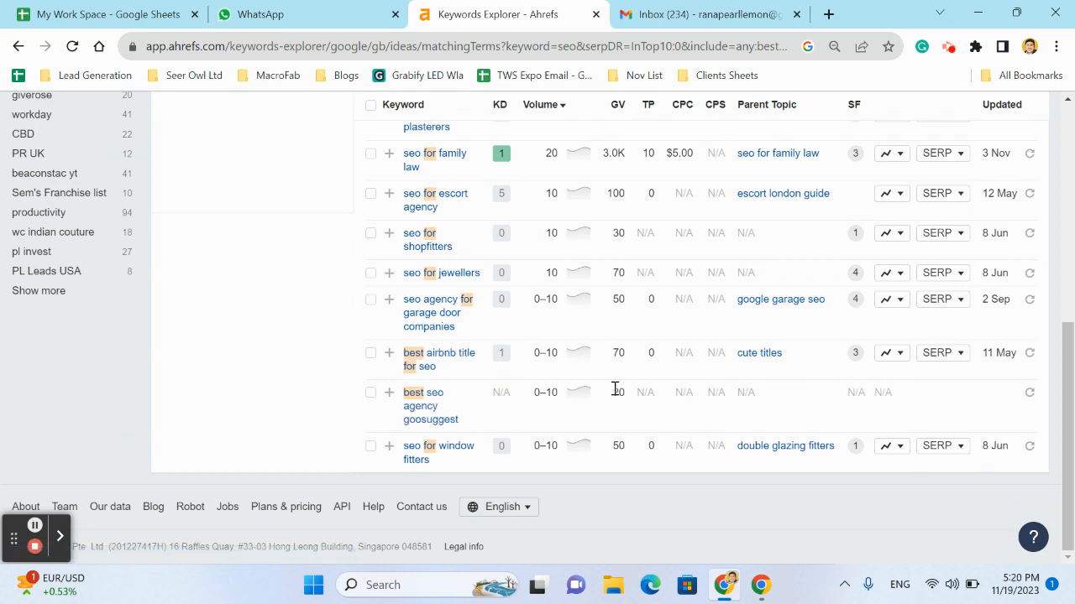
scroll(756, 403, "up", 7)
scroll(851, 424, "down", 2)
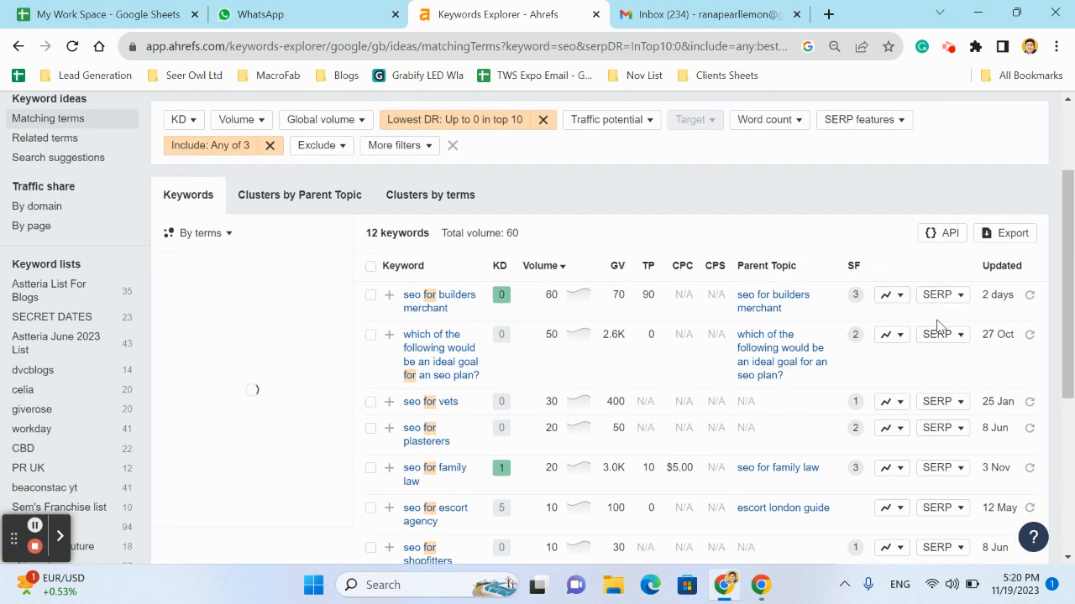
Open the SERP overview for "seo for builders merchant" and close it again
left_click(962, 304)
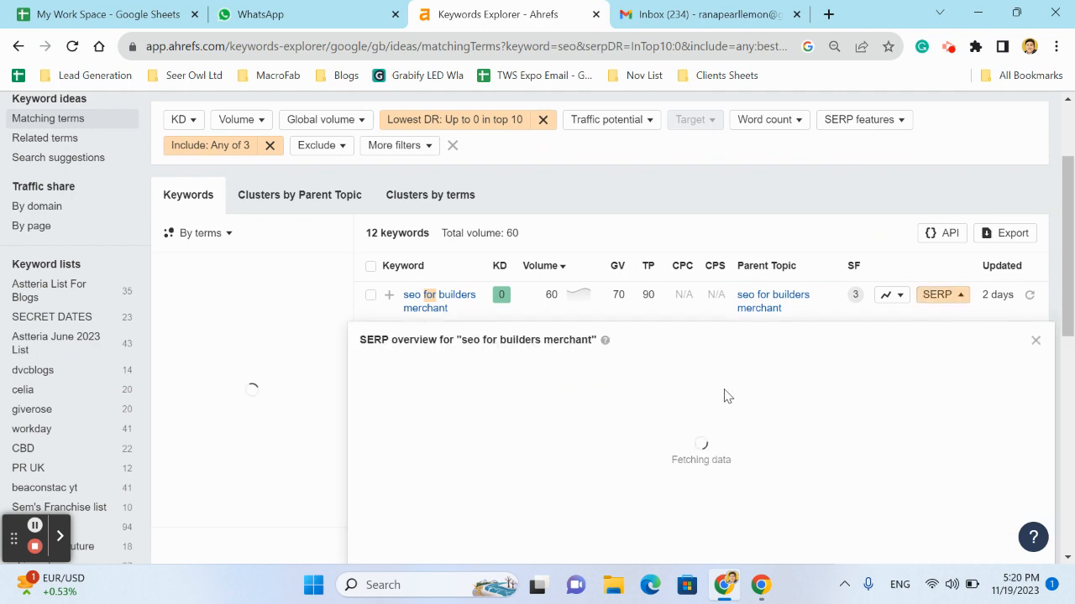
scroll(724, 395, "down", 2)
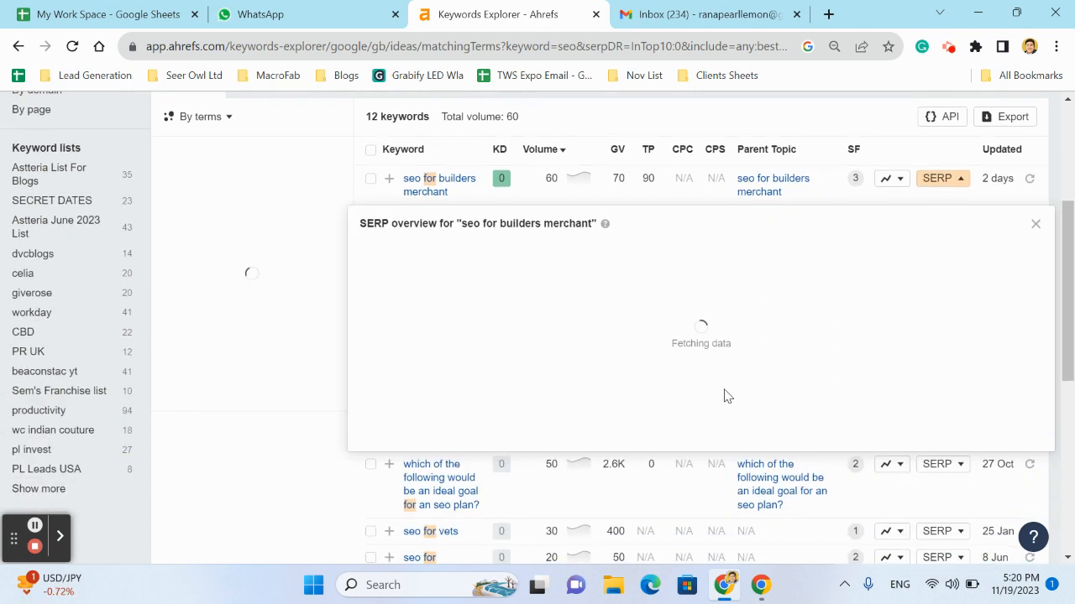
left_click(1036, 223)
Change the lowest DR filter to up to 5 in the top 10 and show the results
scroll(501, 242, "up", 3)
left_click(413, 250)
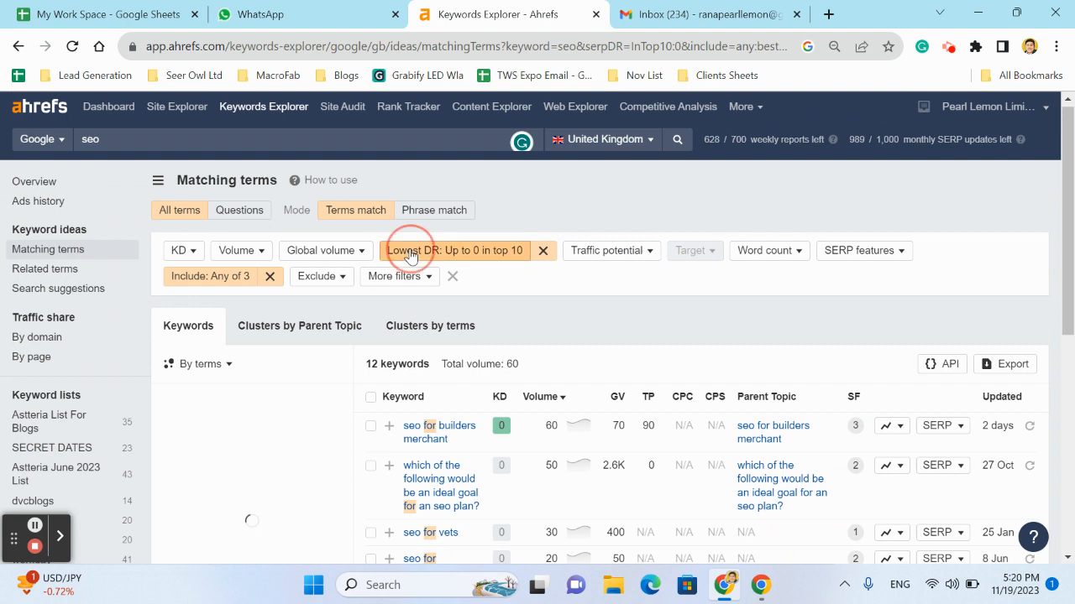
key("BackSpace")
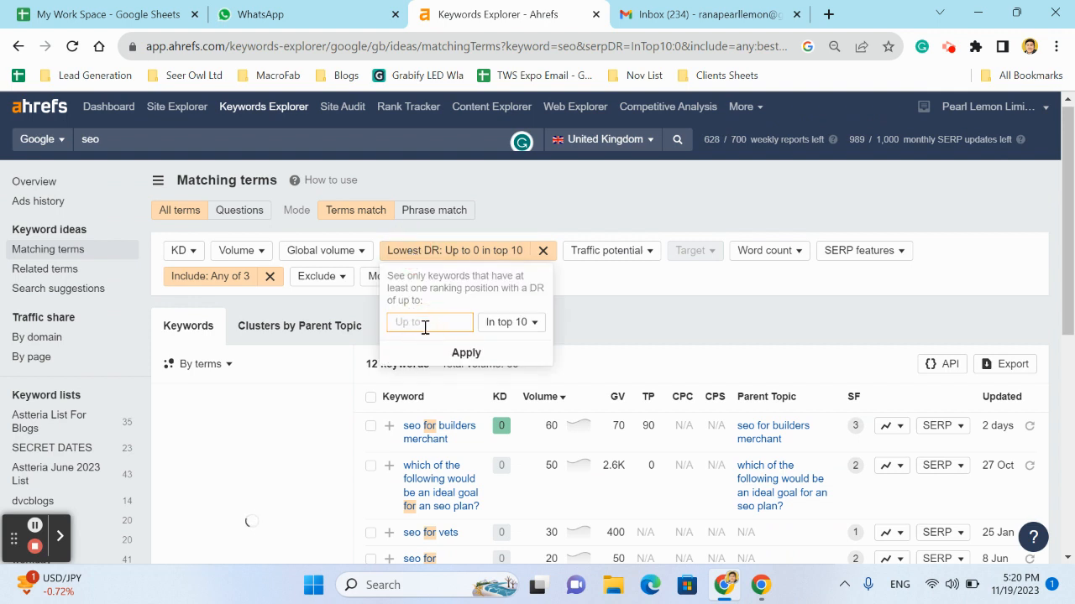
type("5")
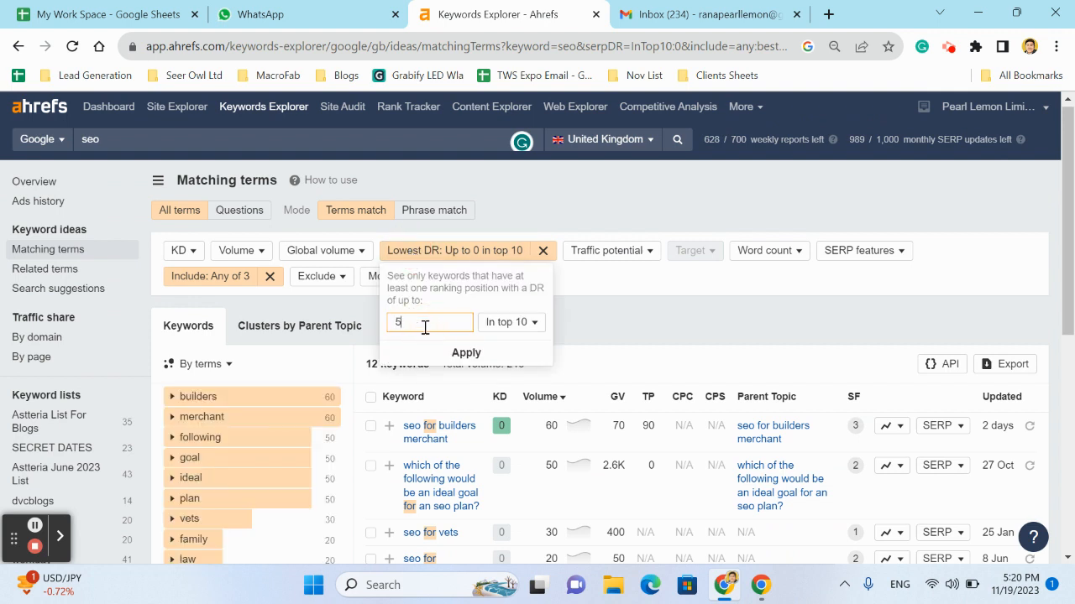
left_click(490, 363)
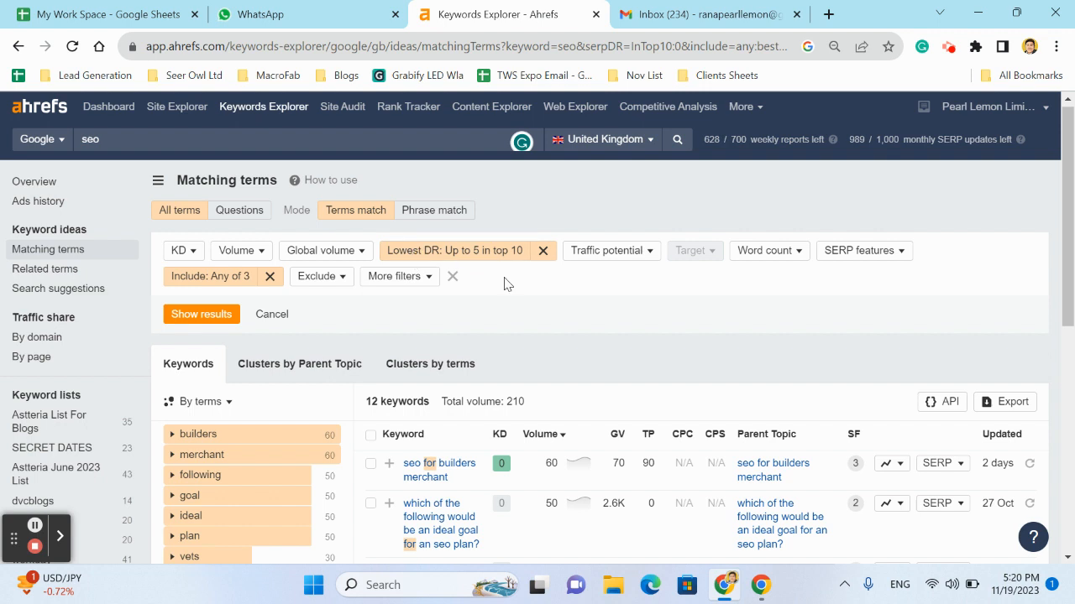
left_click(202, 315)
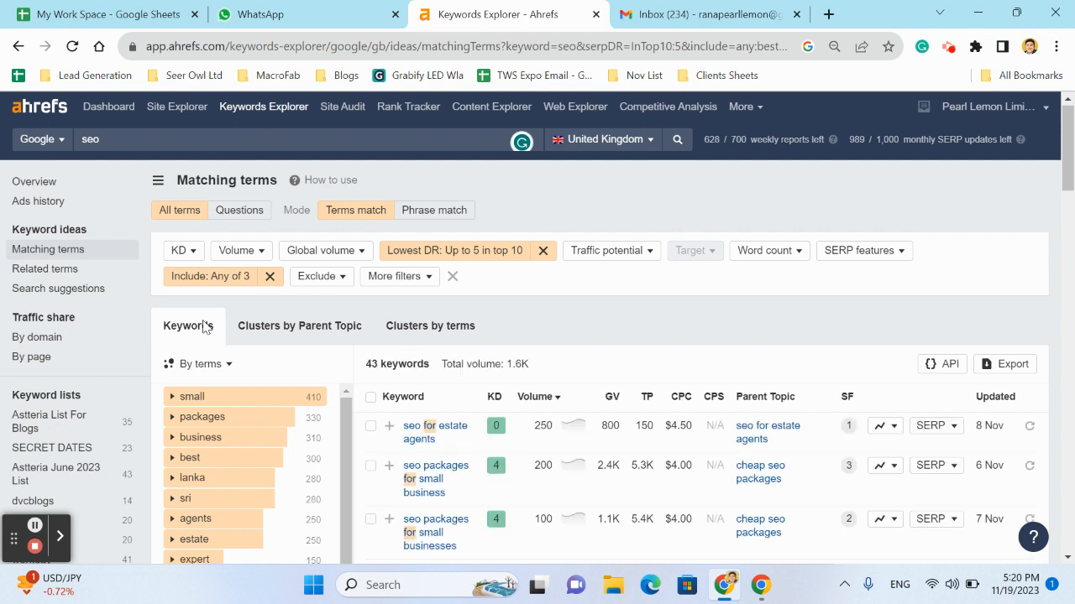
Review the widened keyword list and check the difficulty of "seo tools for plagiarism"
scroll(312, 507, "down", 2)
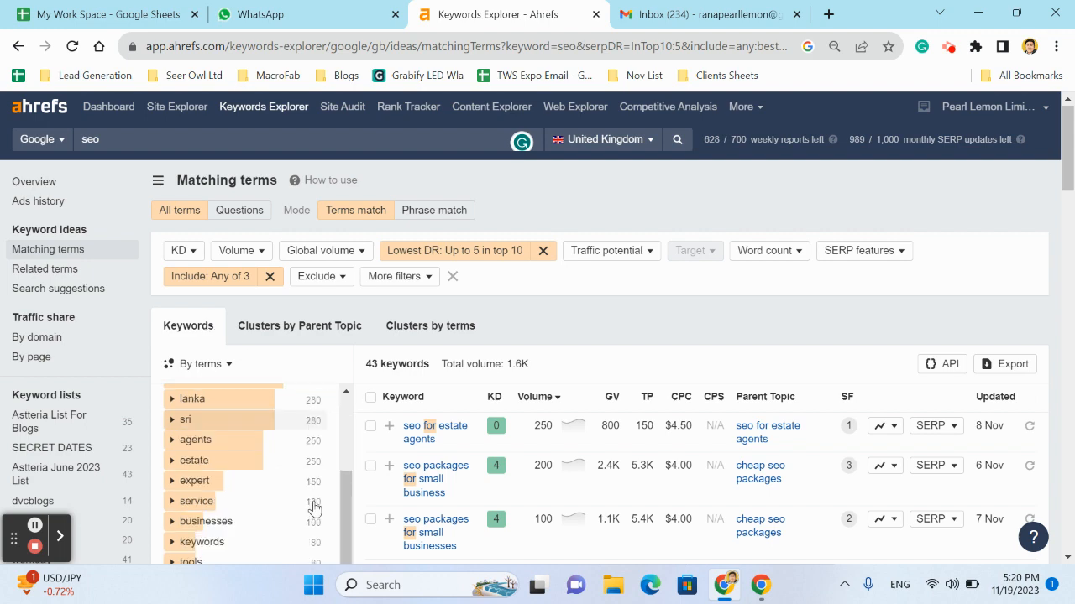
scroll(654, 290, "down", 3)
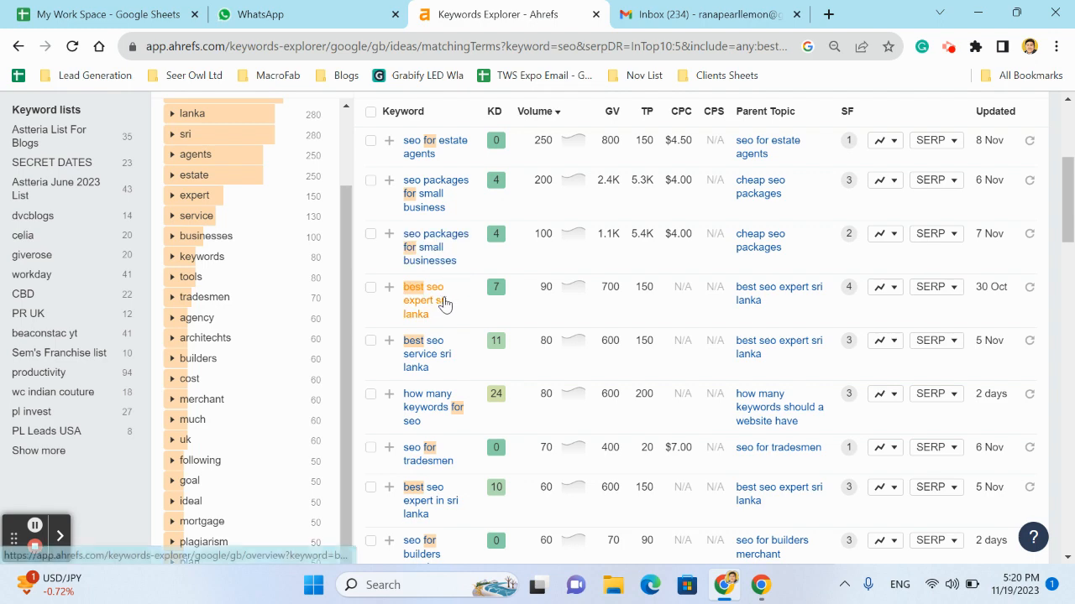
scroll(420, 317, "up", 3)
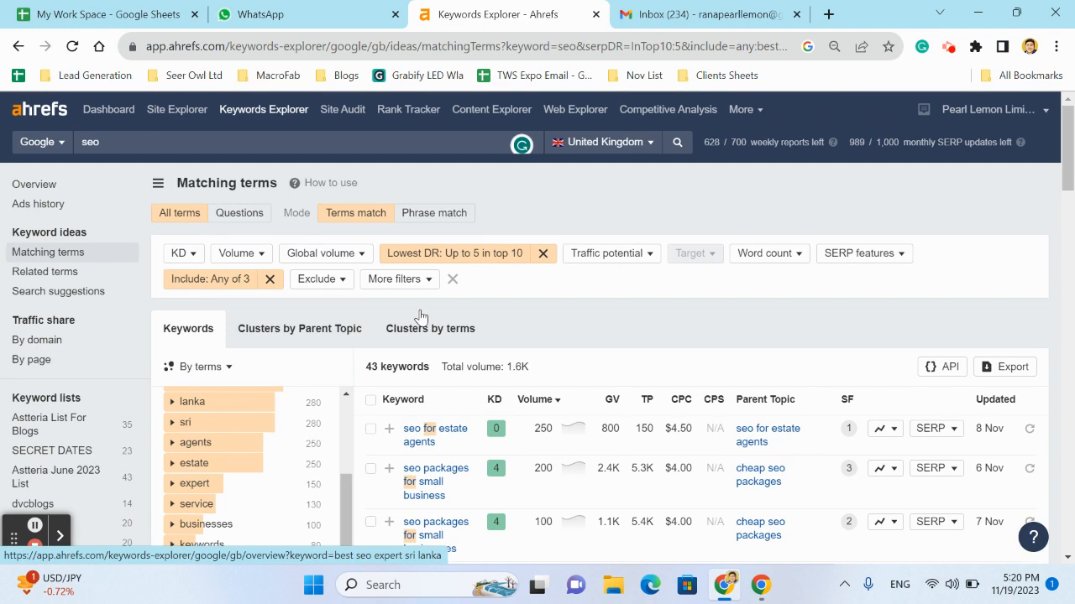
scroll(560, 297, "down", 6)
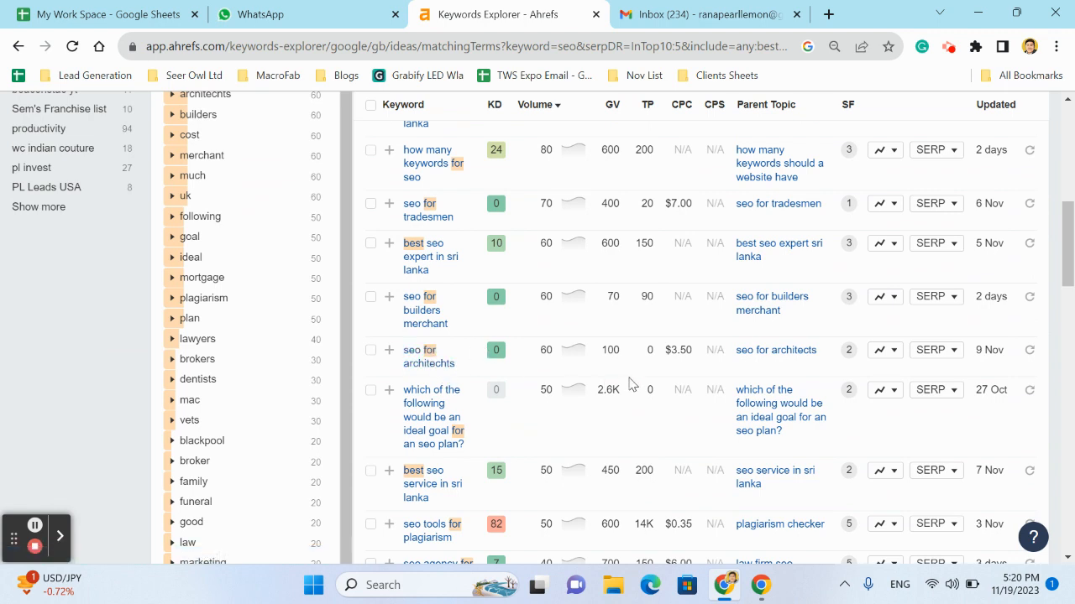
scroll(631, 383, "down", 2)
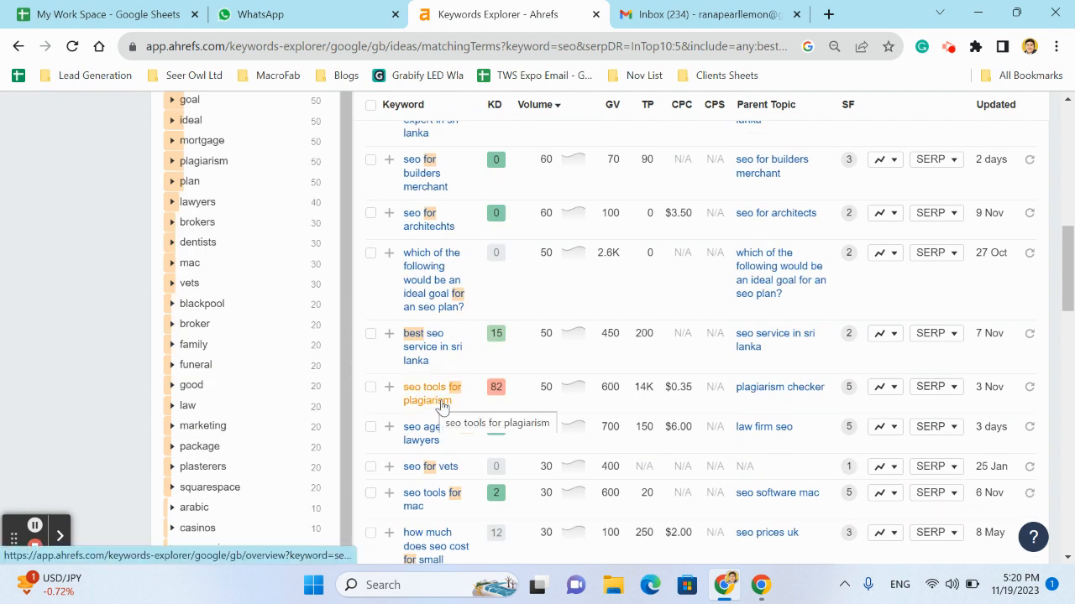
double_click(497, 388)
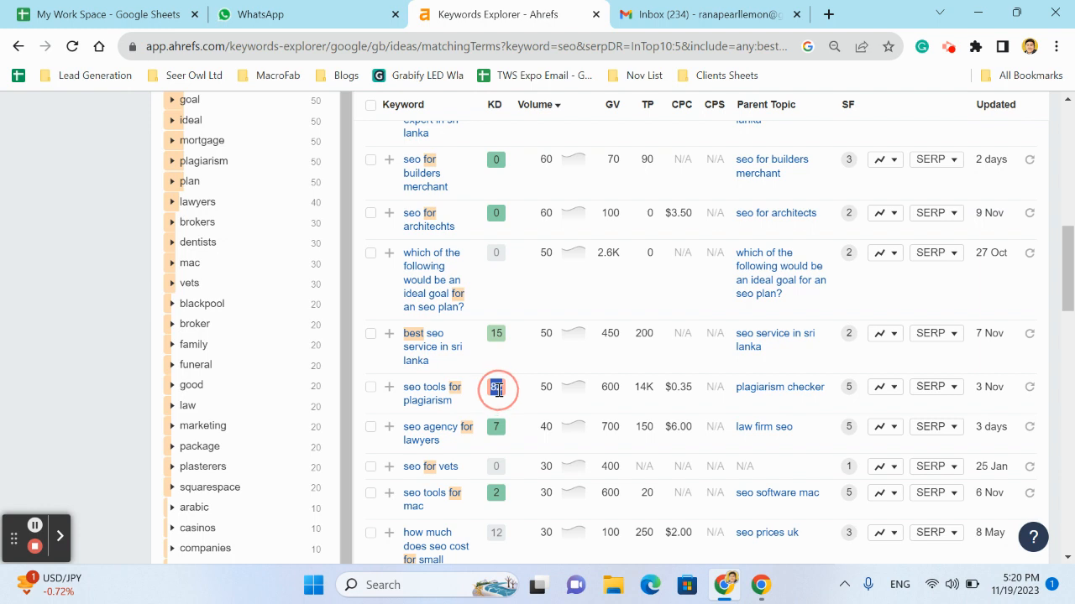
Open the SERP overview for "seo tools for plagiarism", examine the ranking pages' DR, backlinks and traffic, and close the overview
left_click(930, 388)
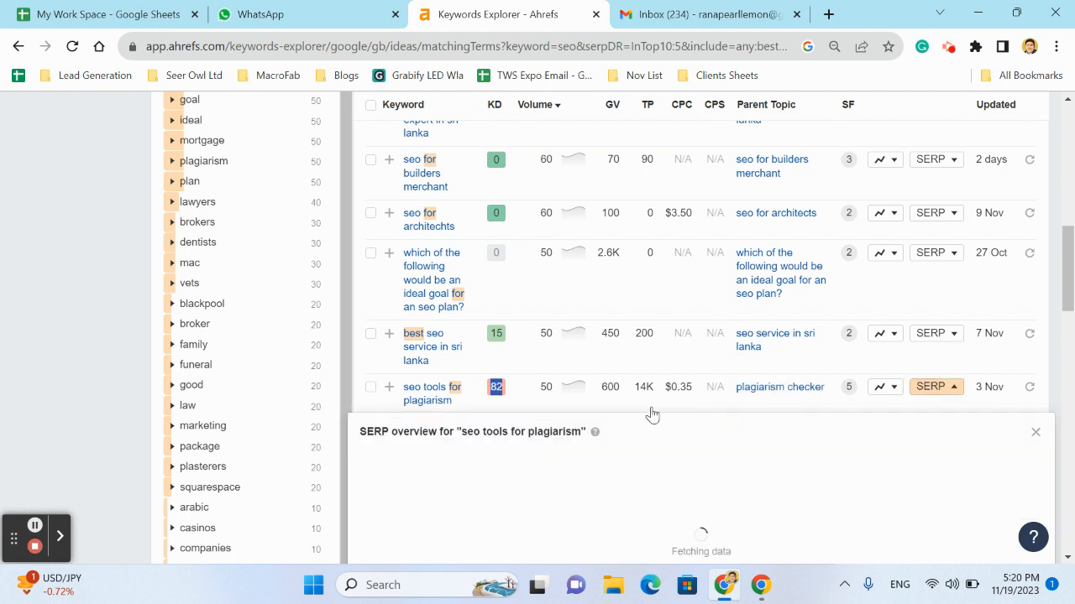
scroll(602, 451, "down", 3)
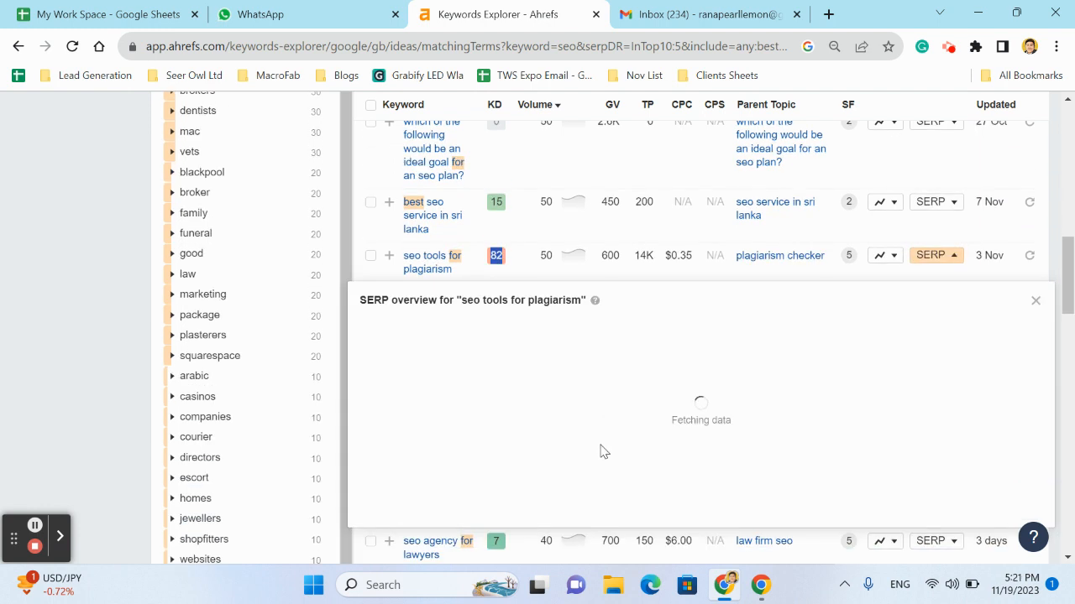
scroll(601, 451, "down", 1)
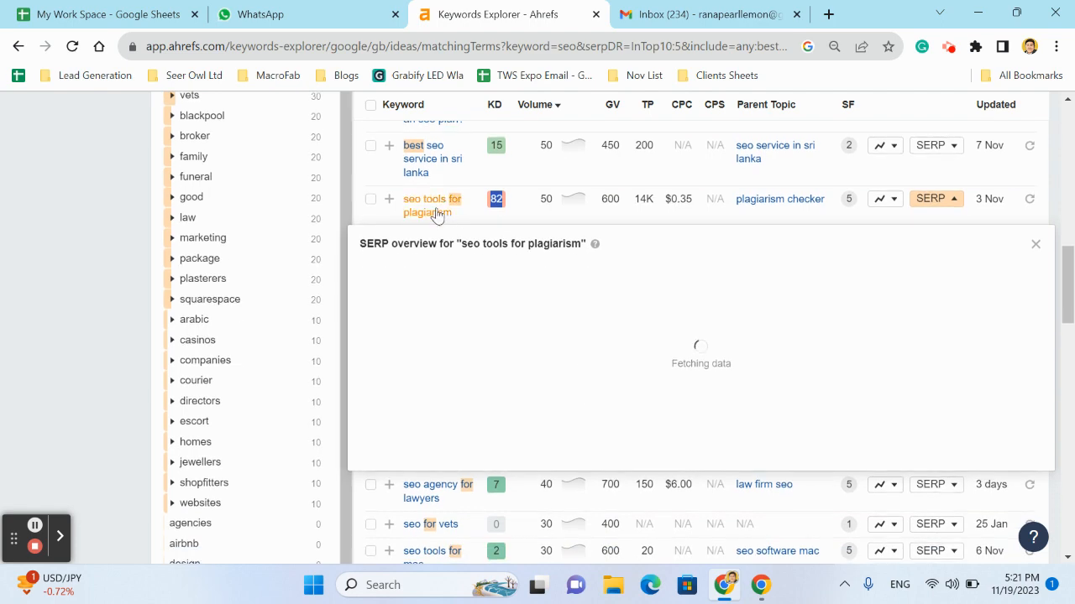
scroll(625, 453, "down", 1)
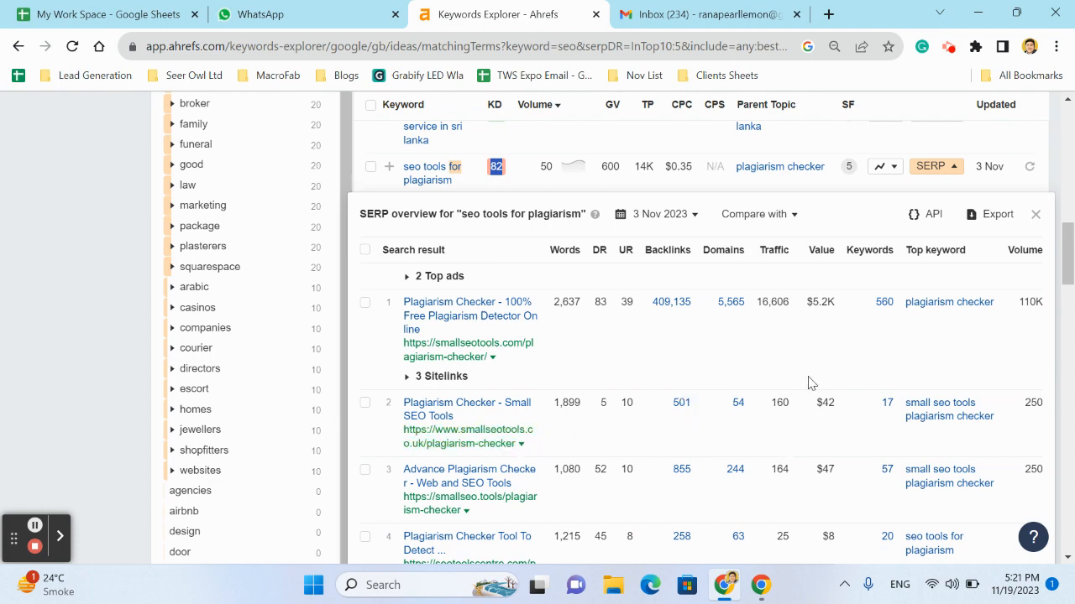
scroll(811, 383, "down", 2)
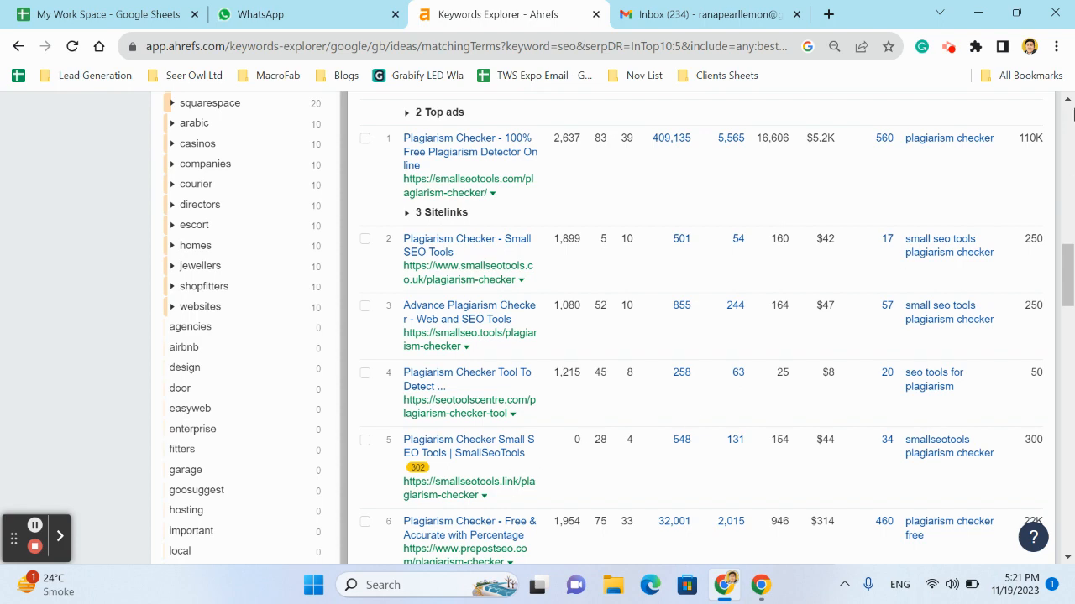
scroll(947, 233, "up", 2)
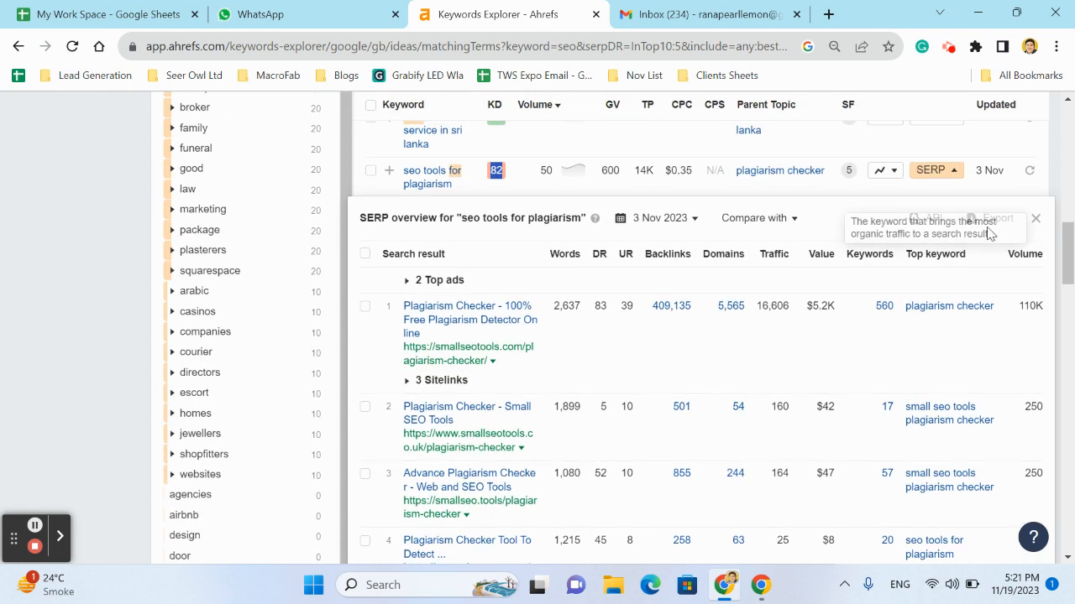
left_click(1037, 219)
scroll(679, 277, "up", 10)
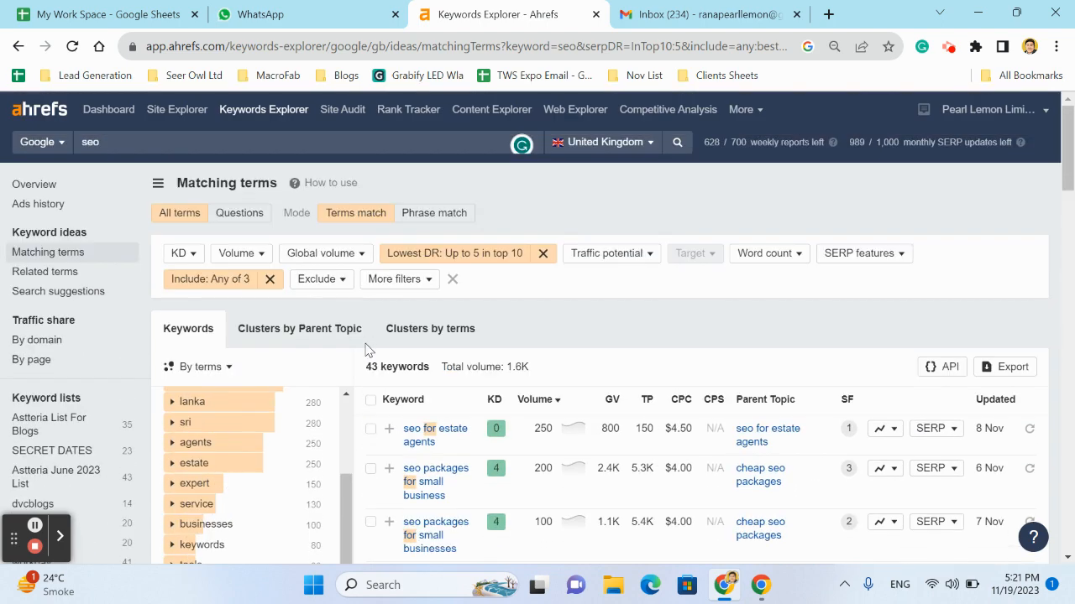
Start a new Keywords Explorer search on Google for law, legal in the United Kingdom
left_click(279, 122)
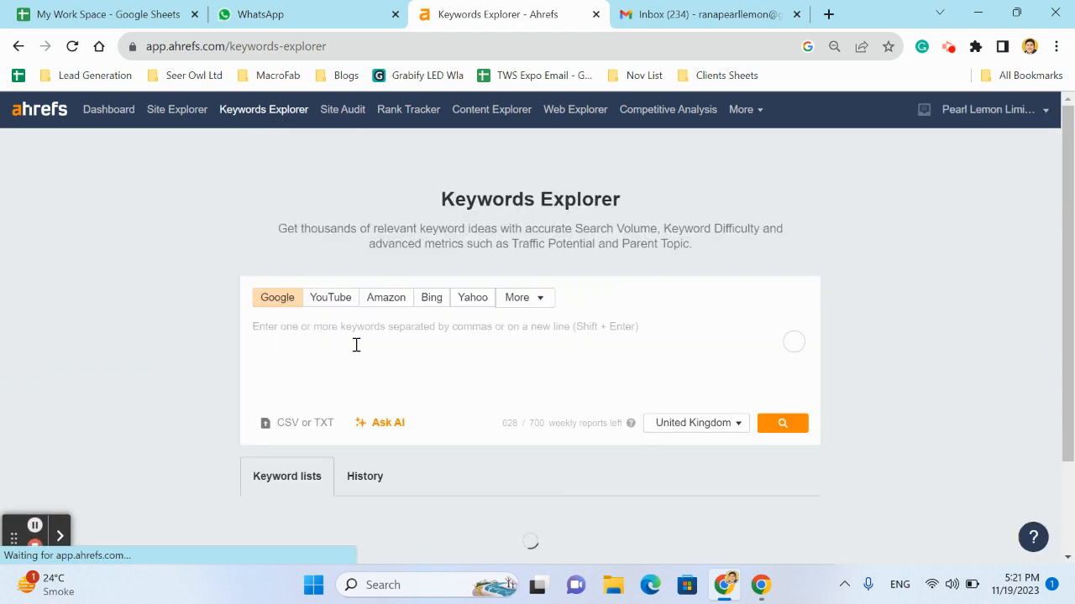
type("law")
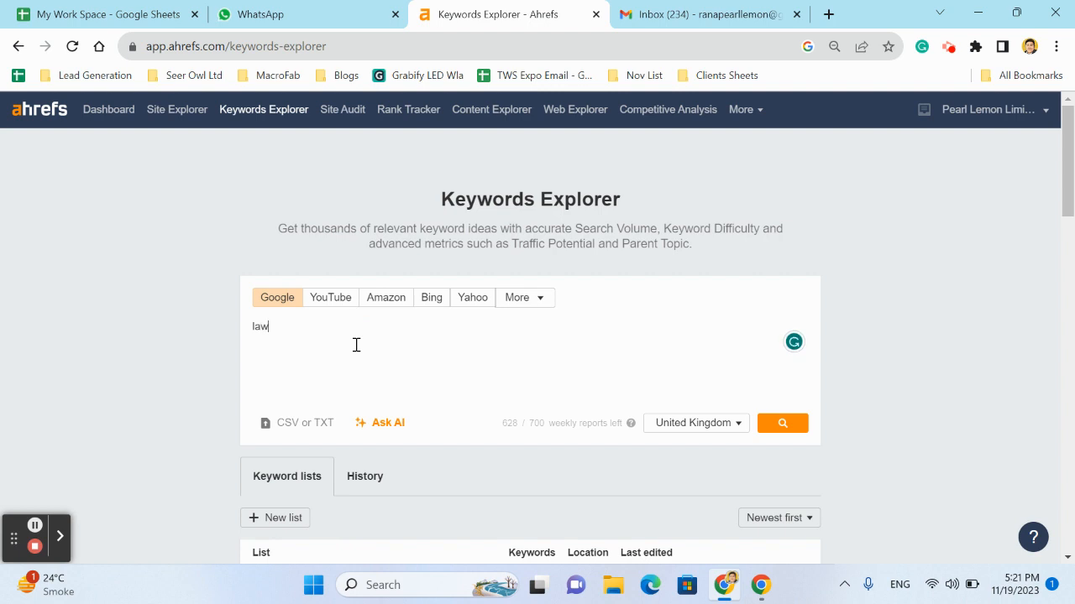
type(",legal")
type(",")
key("Return")
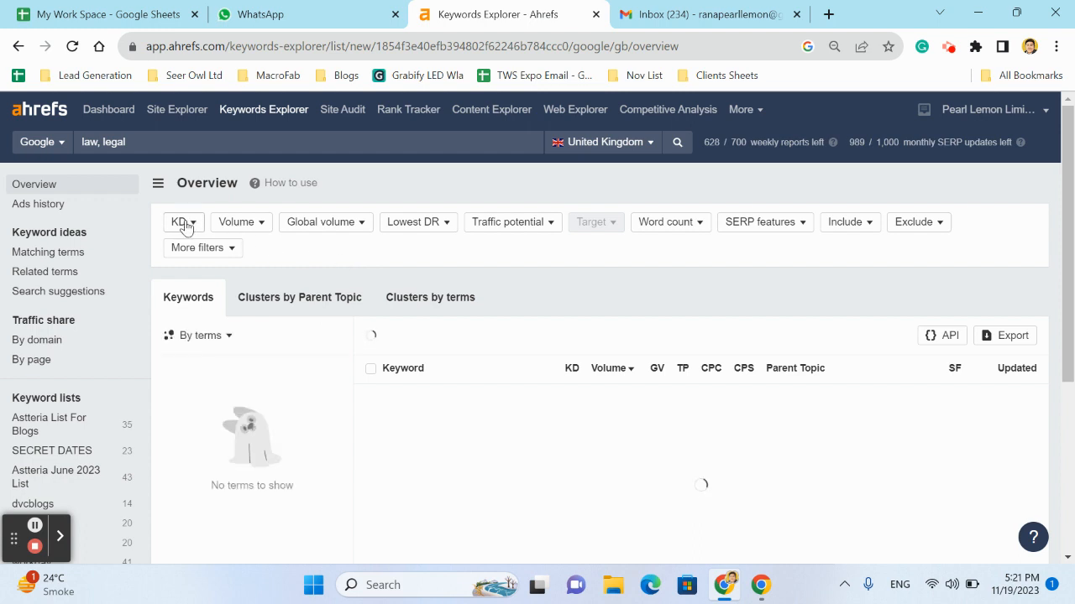
Open the matching terms report for the law, legal seed keywords
left_click(361, 223)
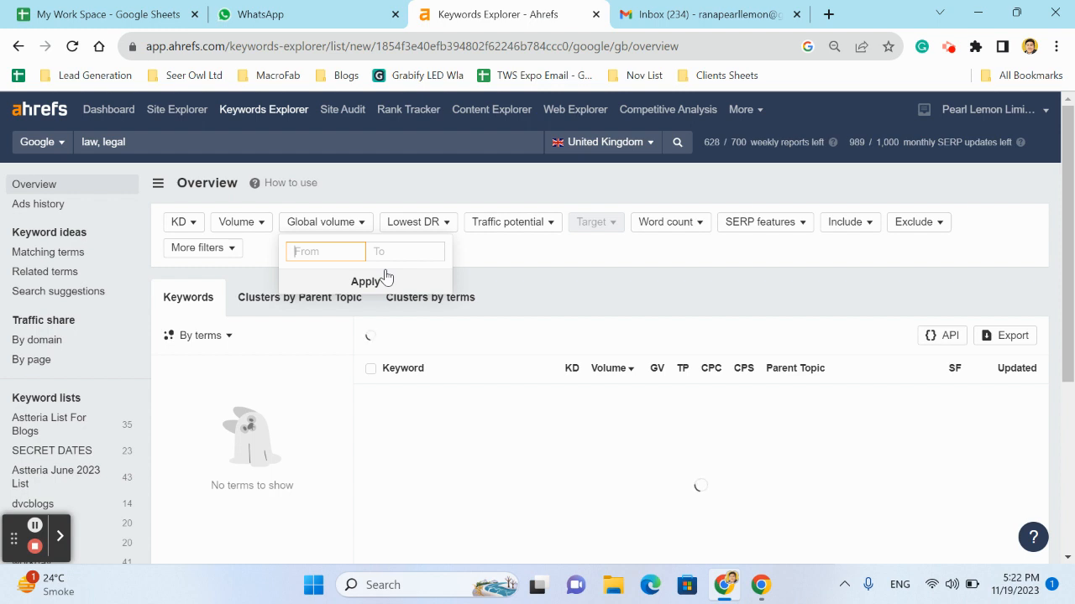
left_click(491, 256)
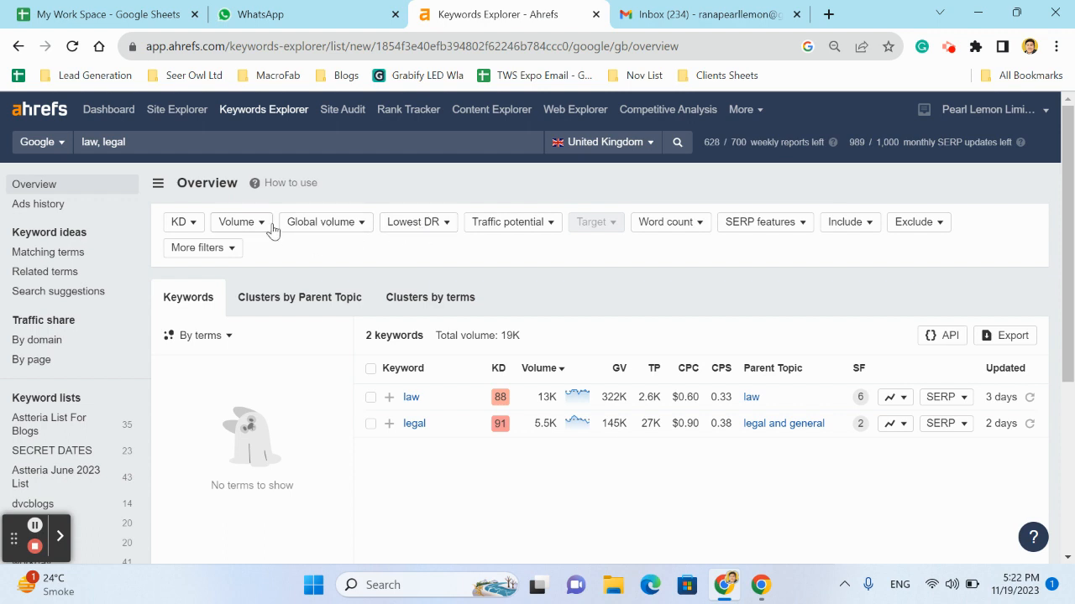
left_click(76, 261)
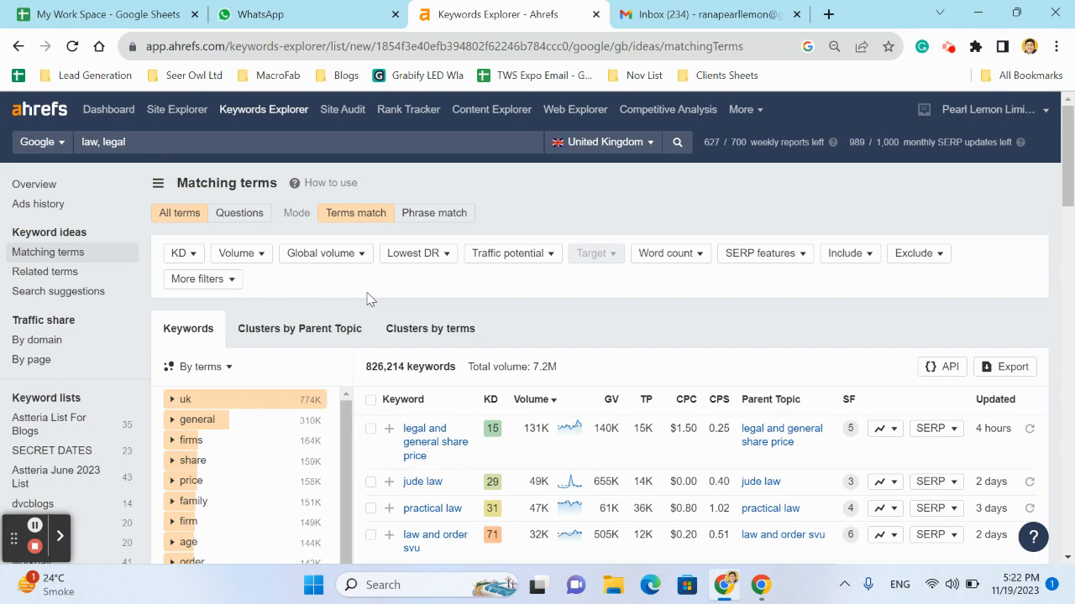
Examine the matching terms list, comparing difficulty, search volume and traffic potential, including "legal and general life insurance"
scroll(468, 324, "down", 6)
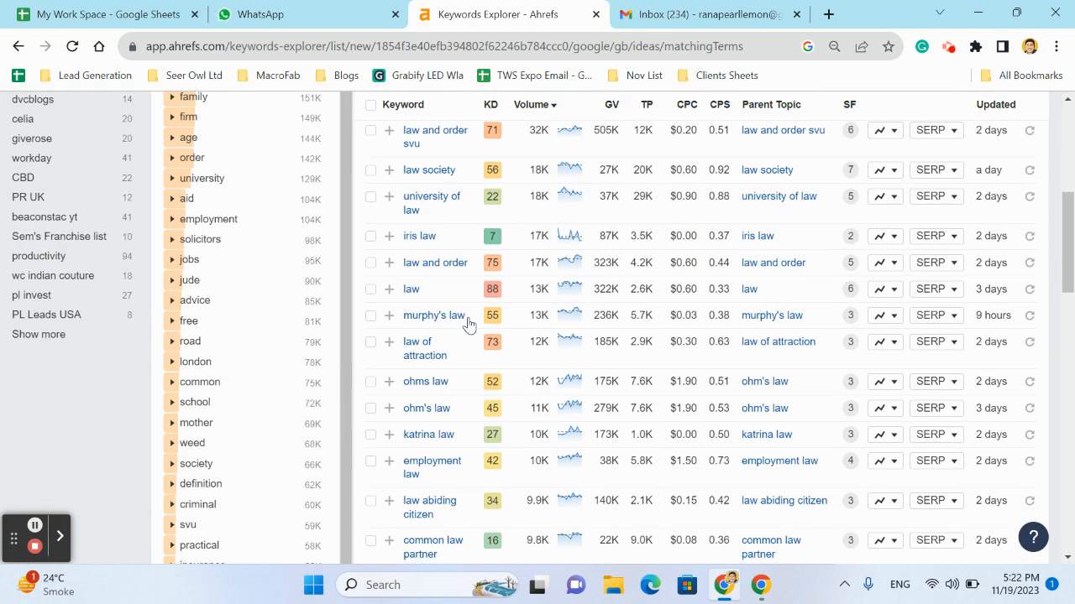
scroll(468, 325, "down", 4)
scroll(467, 324, "up", 15)
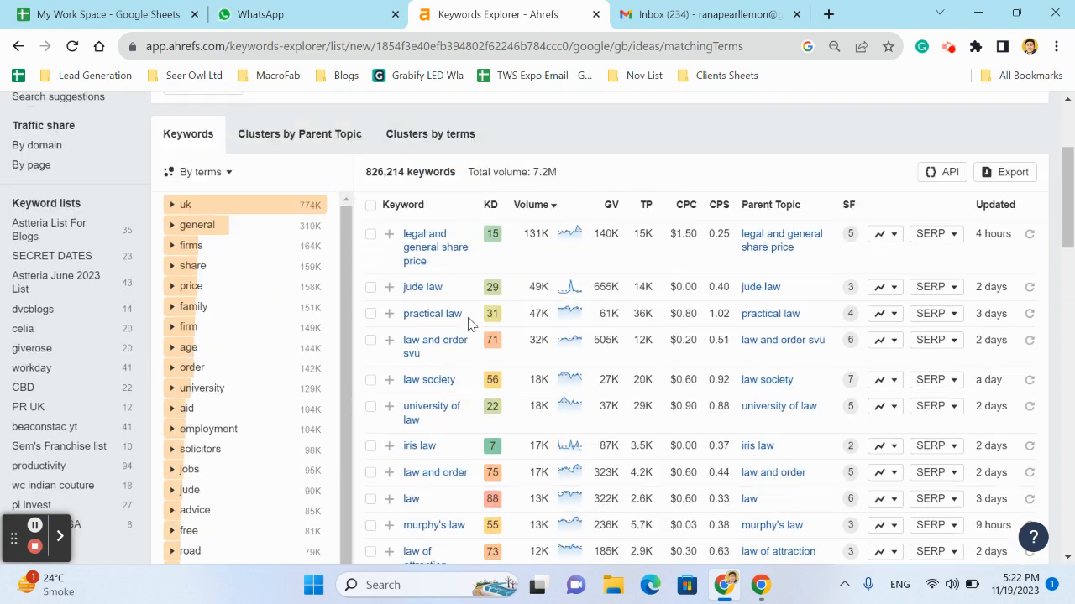
scroll(467, 324, "down", 3)
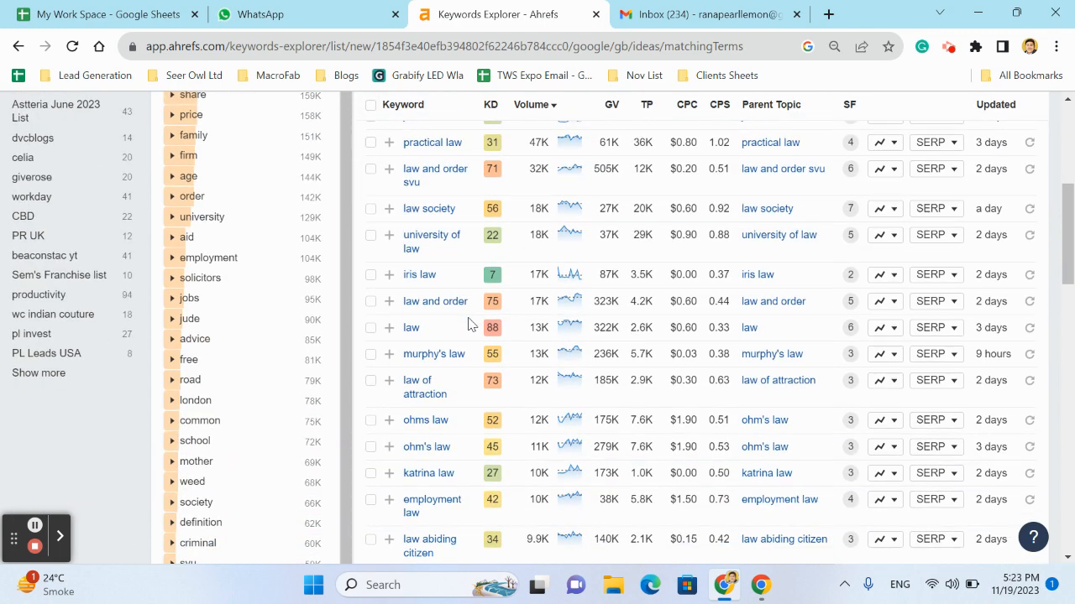
scroll(468, 324, "down", 5)
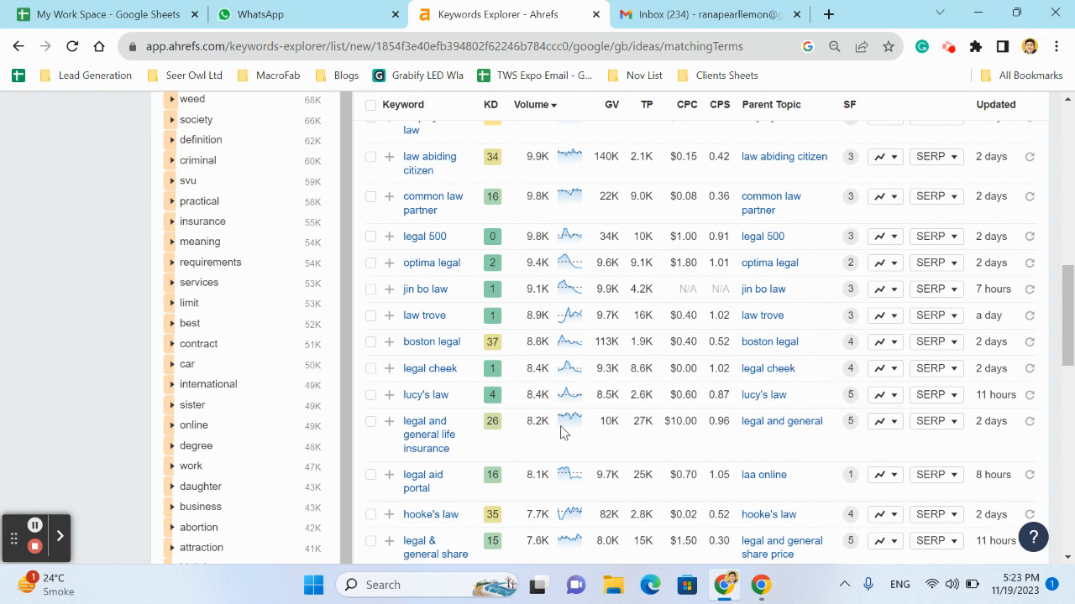
left_click_drag(551, 426, 518, 425)
left_click_drag(652, 421, 635, 420)
scroll(508, 313, "up", 10)
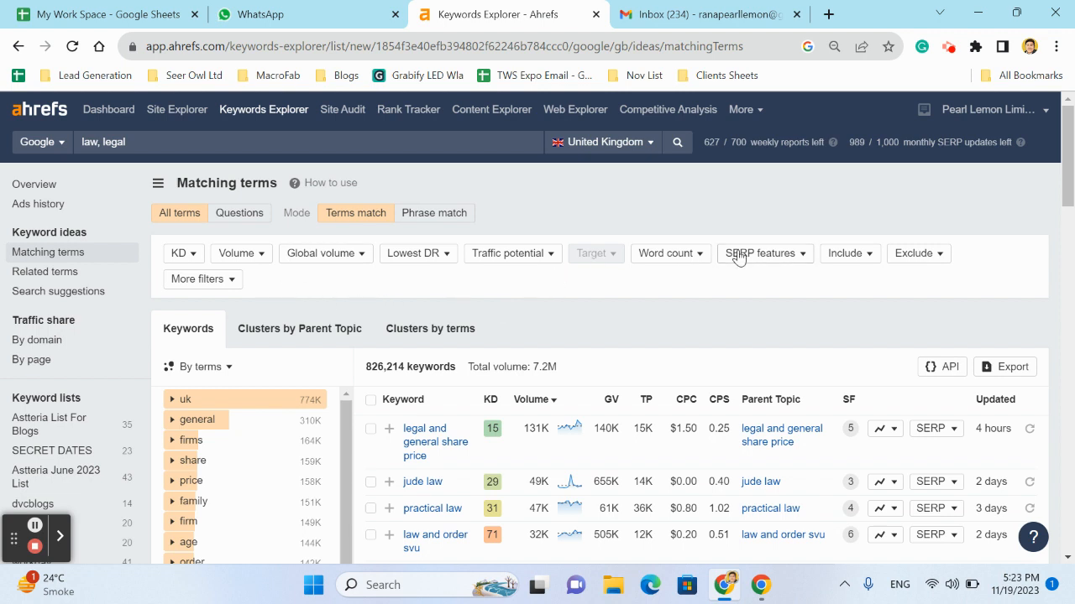
Write the example long-tail query "best wood for outdoor furniture" in the browser's address bar without running it
left_click(674, 256)
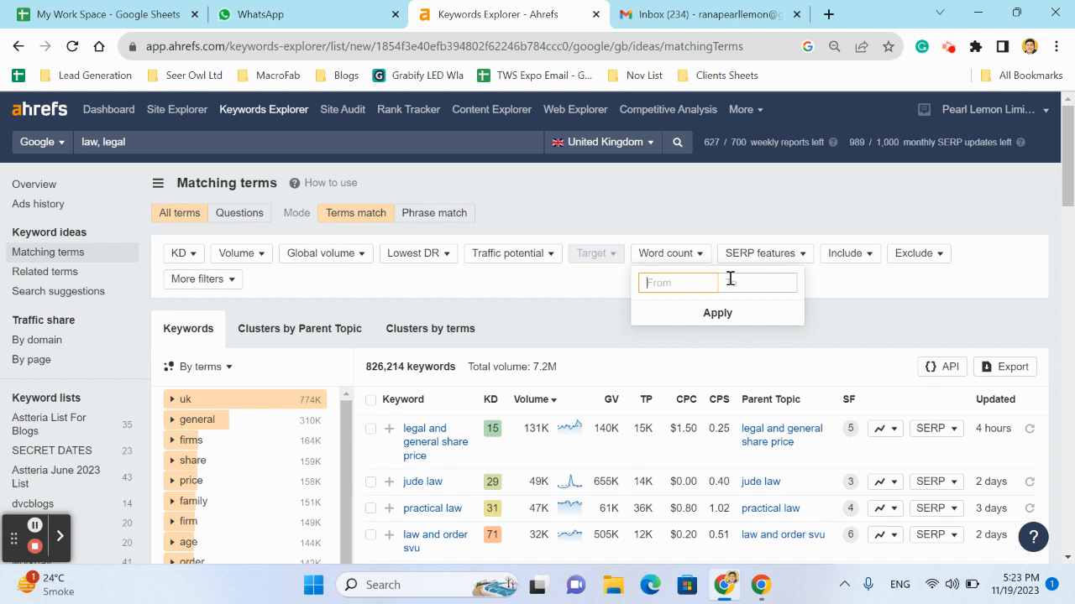
left_click(569, 47)
type("b")
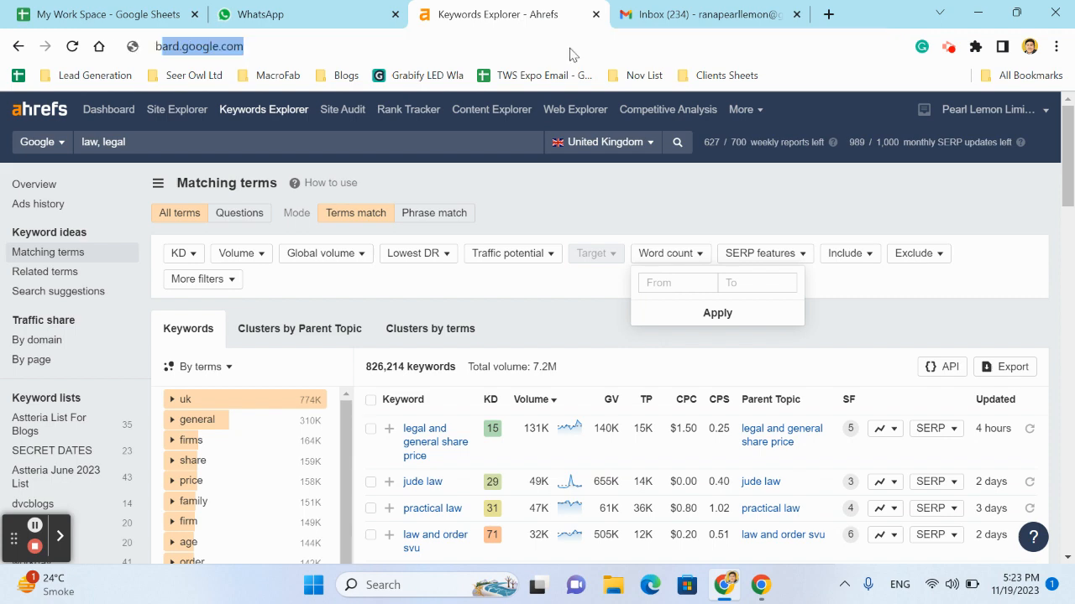
type("est wo")
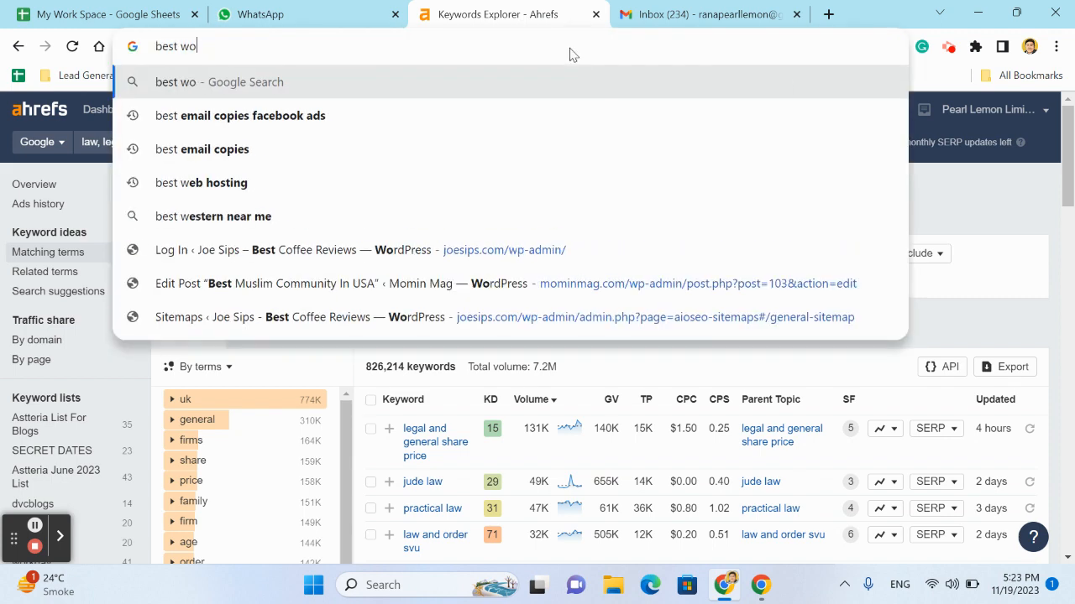
type("od for out")
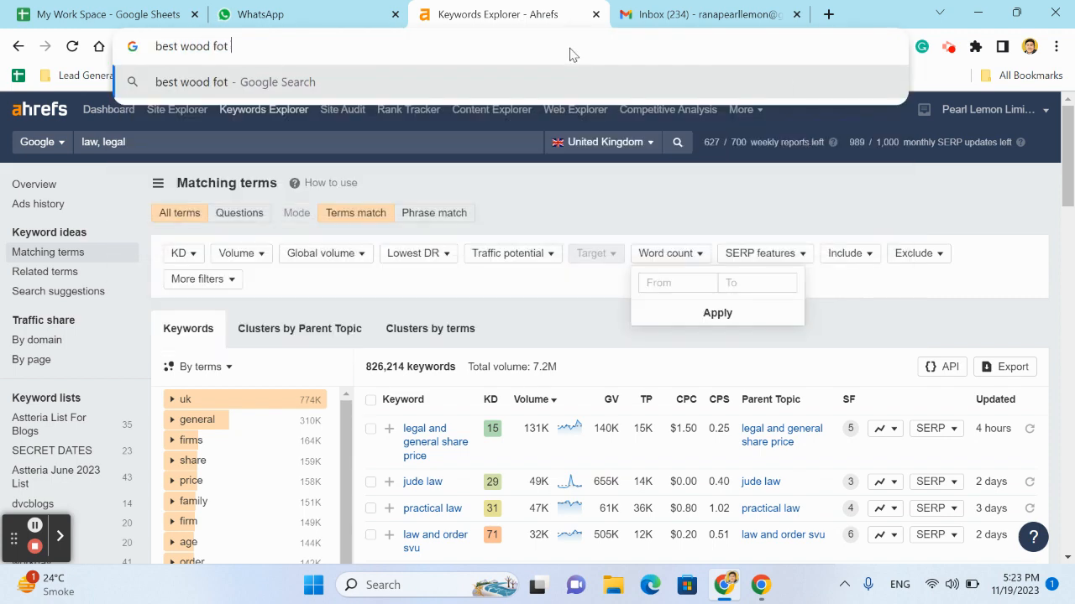
type("door furniture")
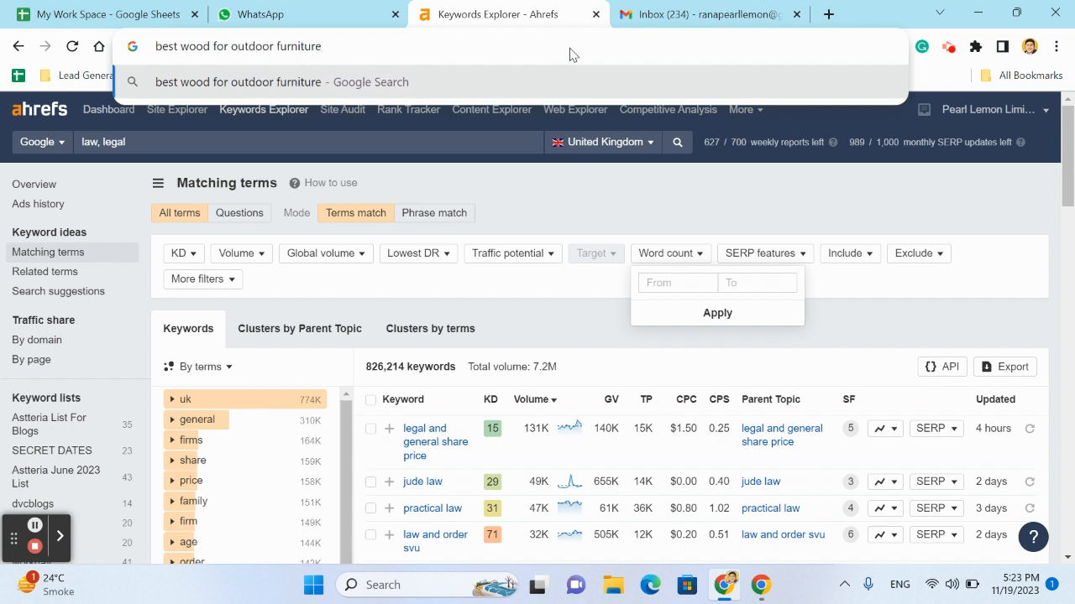
Shorten the example query in the address bar to "best wood furniture"
key("ctrl+shift+Left")
key("ctrl+a")
key("End")
key("ctrl+shift+Left")
key("ctrl+shift+Left")
key("BackSpace")
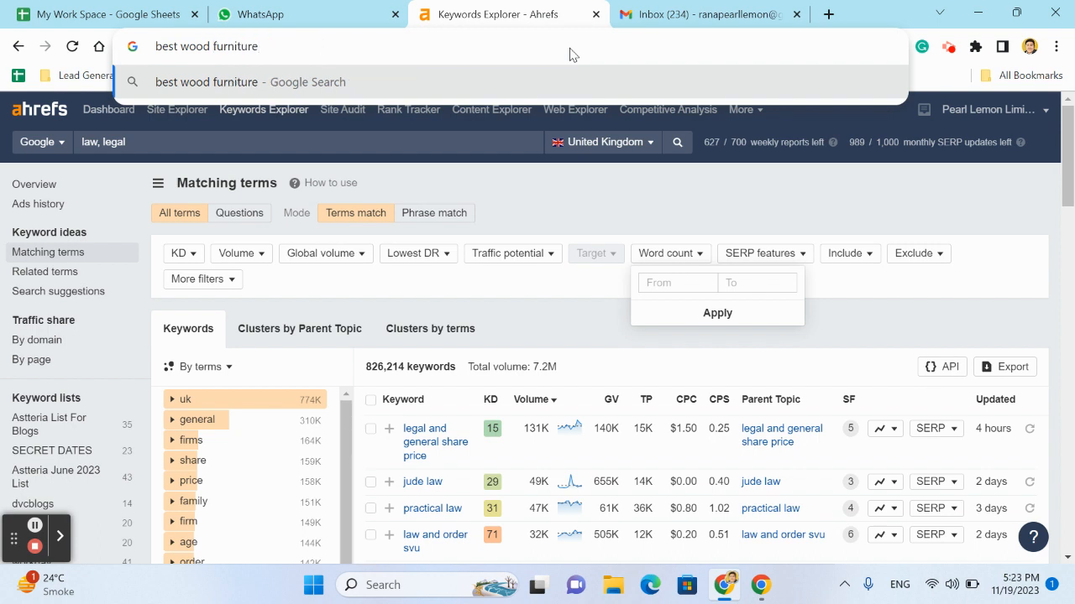
left_click(1002, 223)
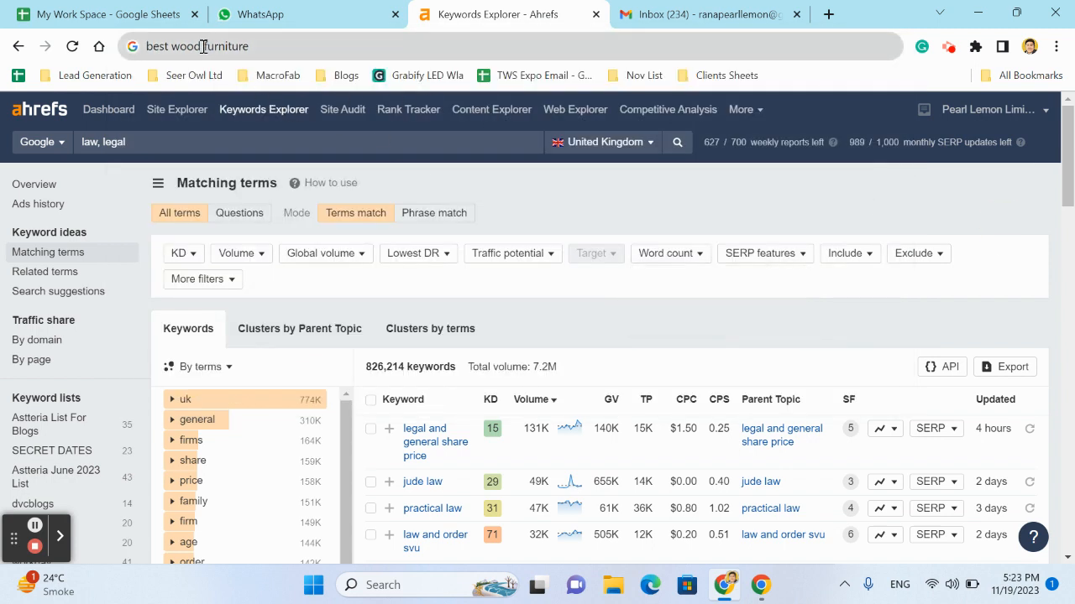
Reduce the example query to "furniture", replace it with "wood", and return to the matching terms report
left_click_drag(201, 45, 1, 77)
key("BackSpace")
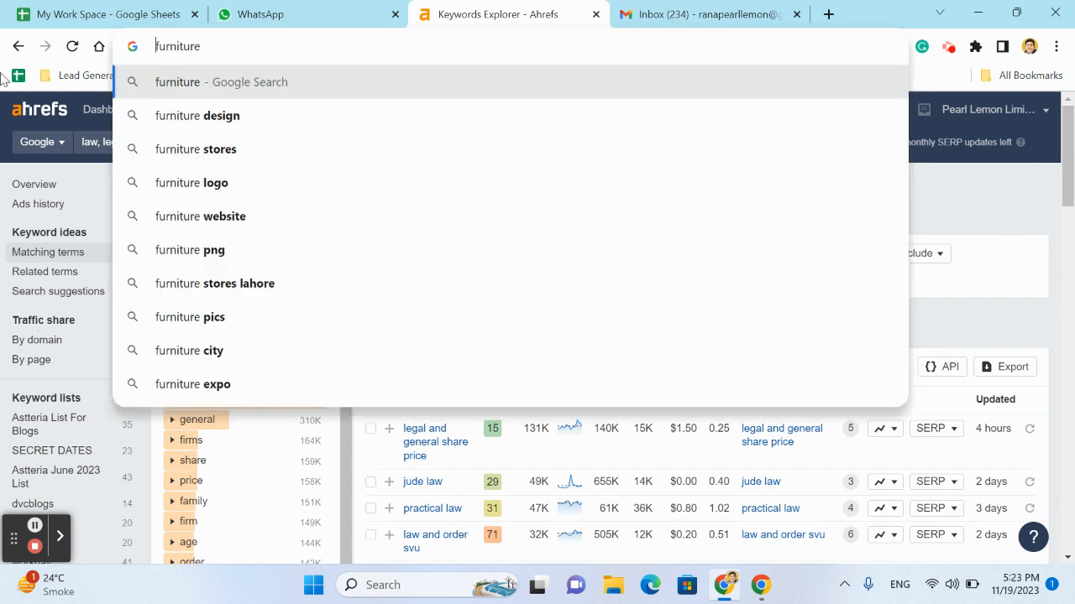
key("ctrl+a")
type("wood")
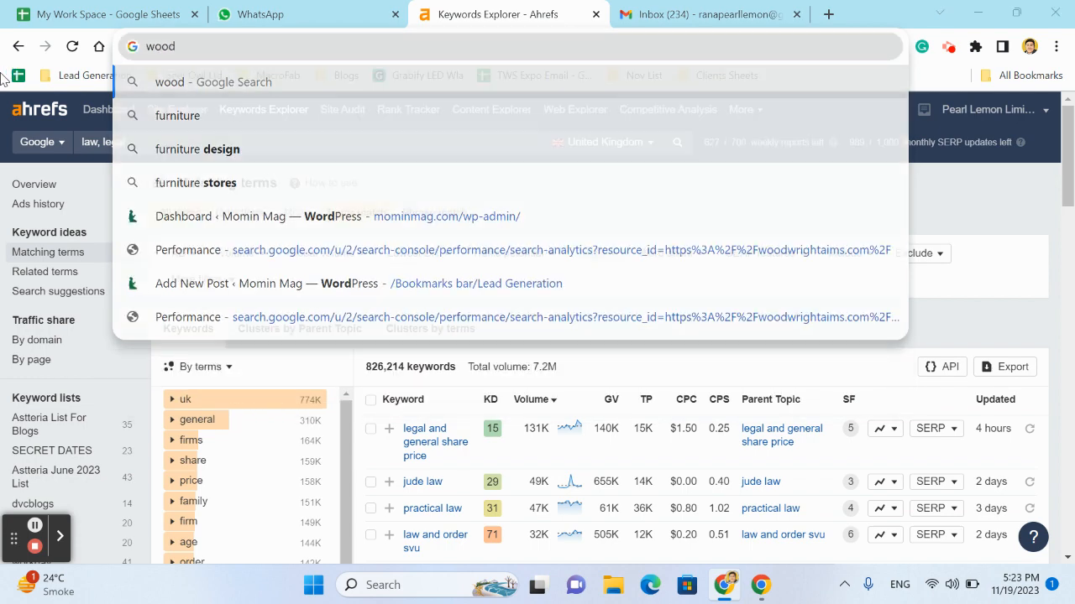
key("ctrl+s")
key("Escape")
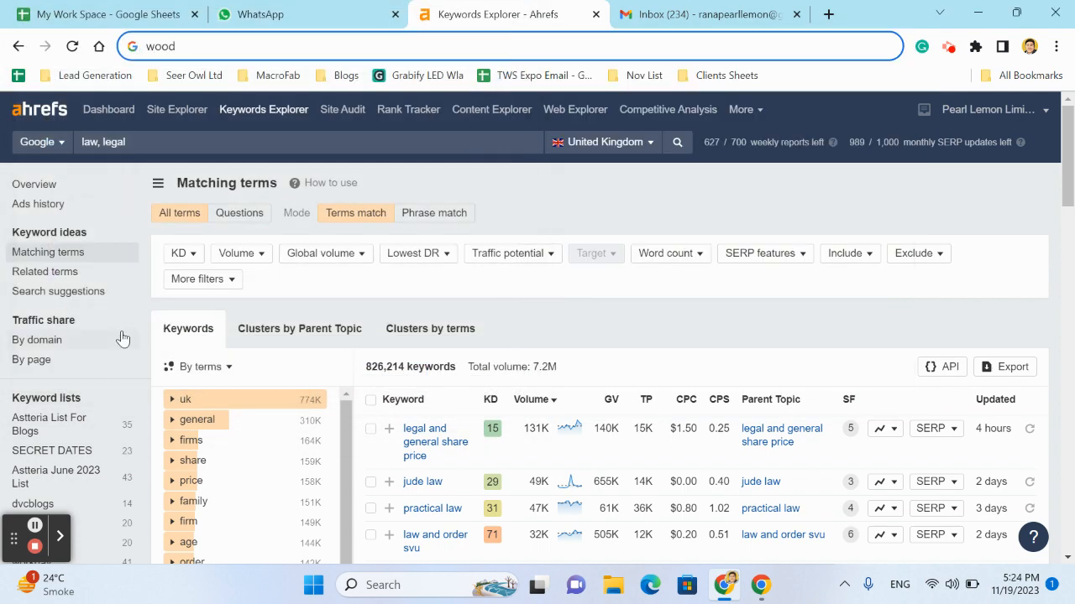
left_click(729, 199)
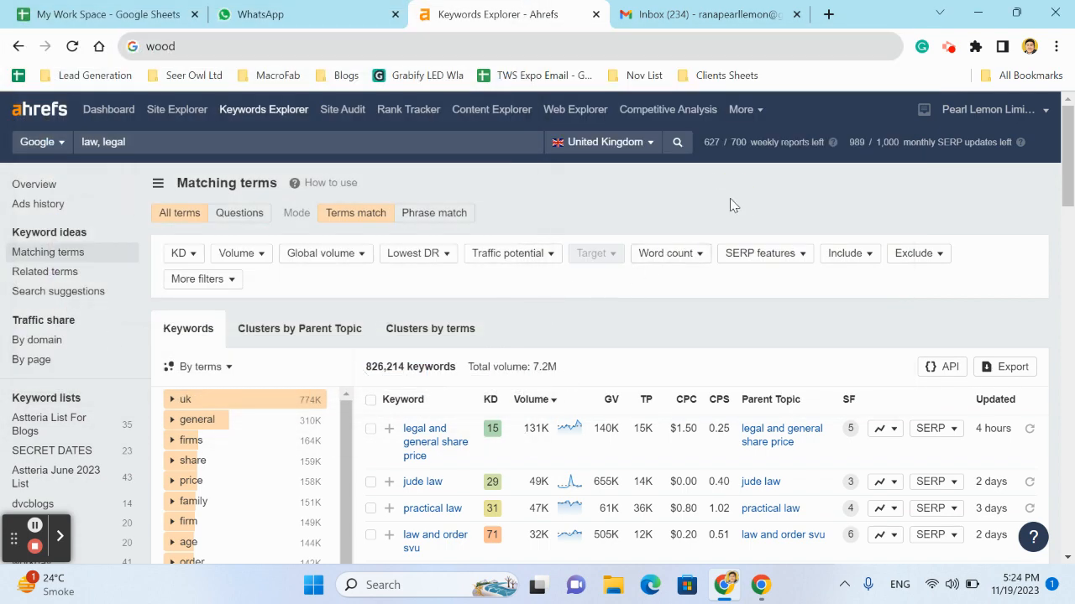
Set the word count filter to a minimum of 4 words
left_click(677, 252)
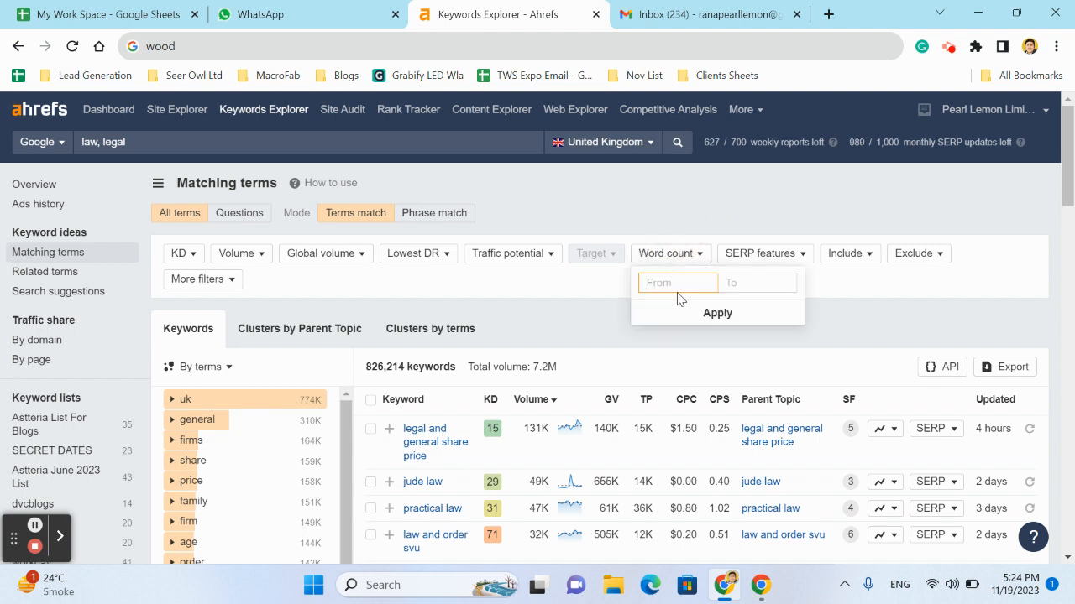
type("4")
left_click(722, 314)
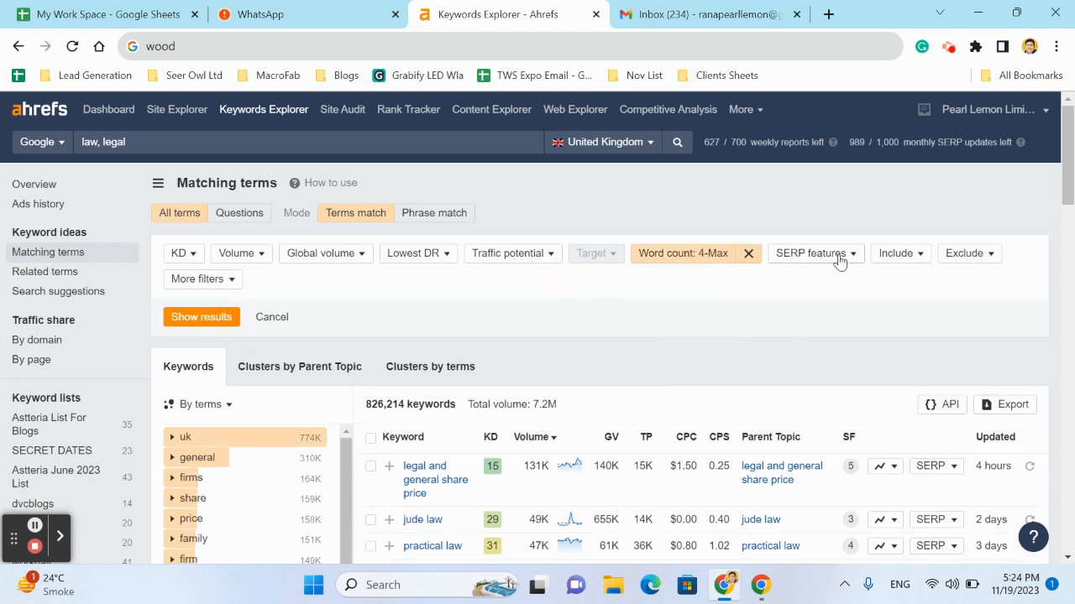
Add an exclude filter for keywords containing "in"
left_click(963, 259)
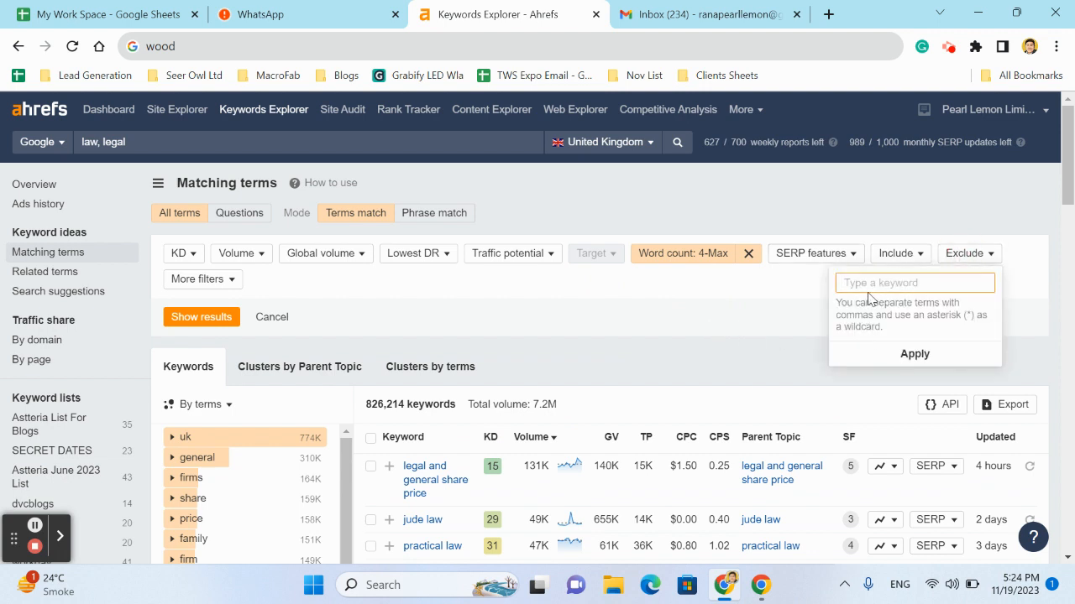
type("in,")
left_click(913, 355)
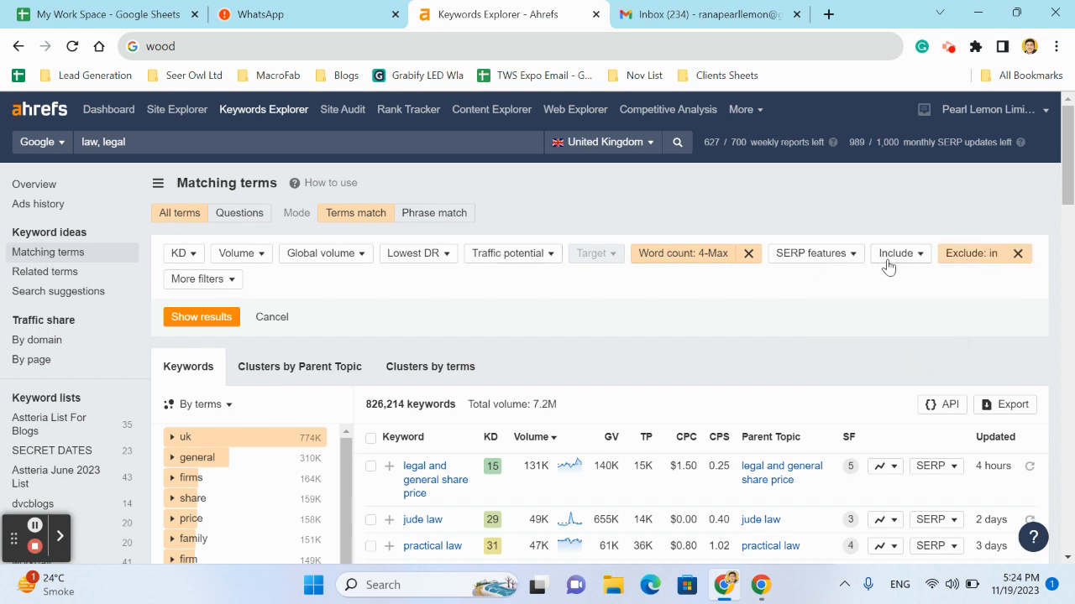
Replace the excluded terms with sale, rent and near, and apply the filter
left_click(971, 256)
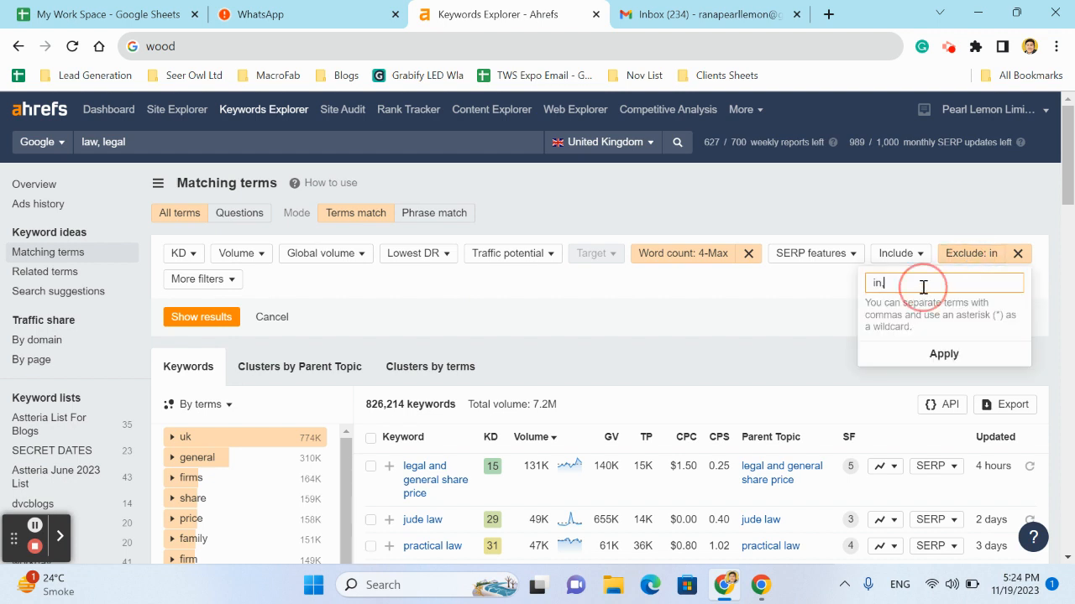
double_click(924, 285)
key("BackSpace")
type("sale, rent,near")
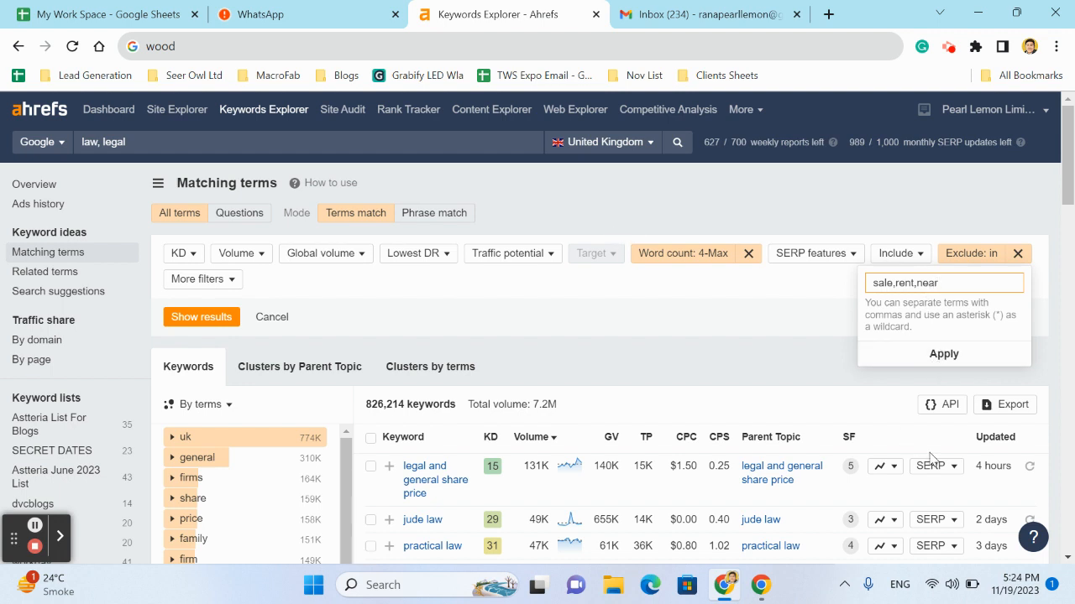
key("Return")
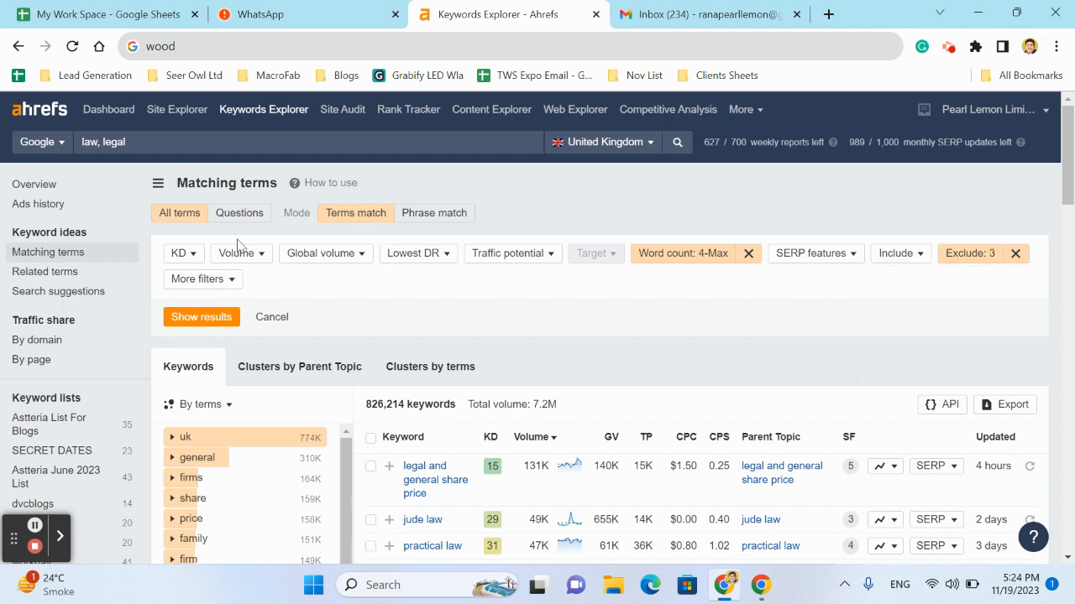
Add a cost per click filter with a minimum of $0.01 and show the filtered results
left_click(217, 281)
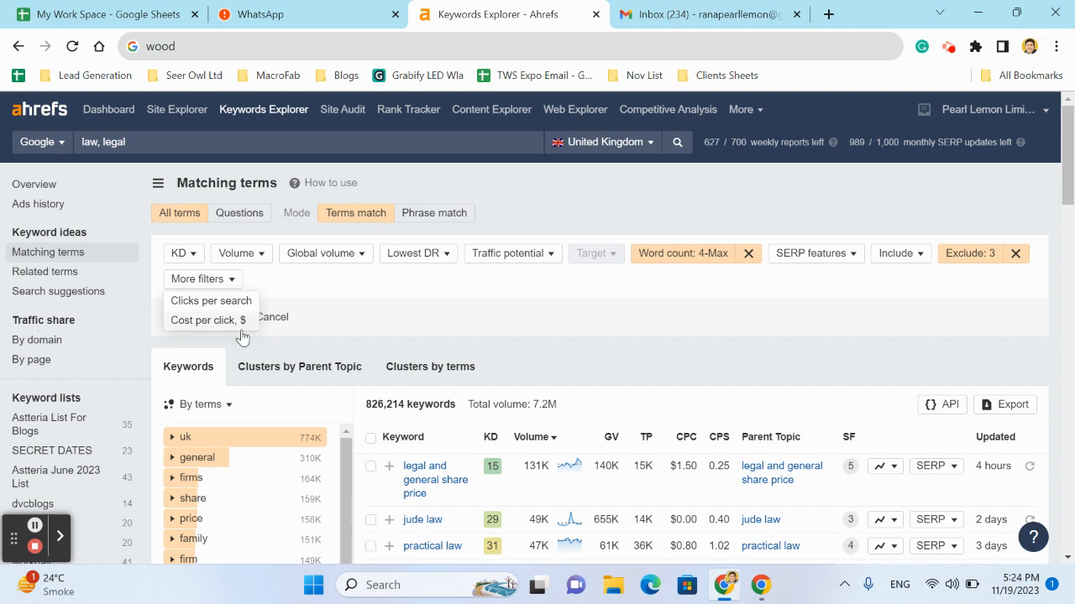
left_click(209, 324)
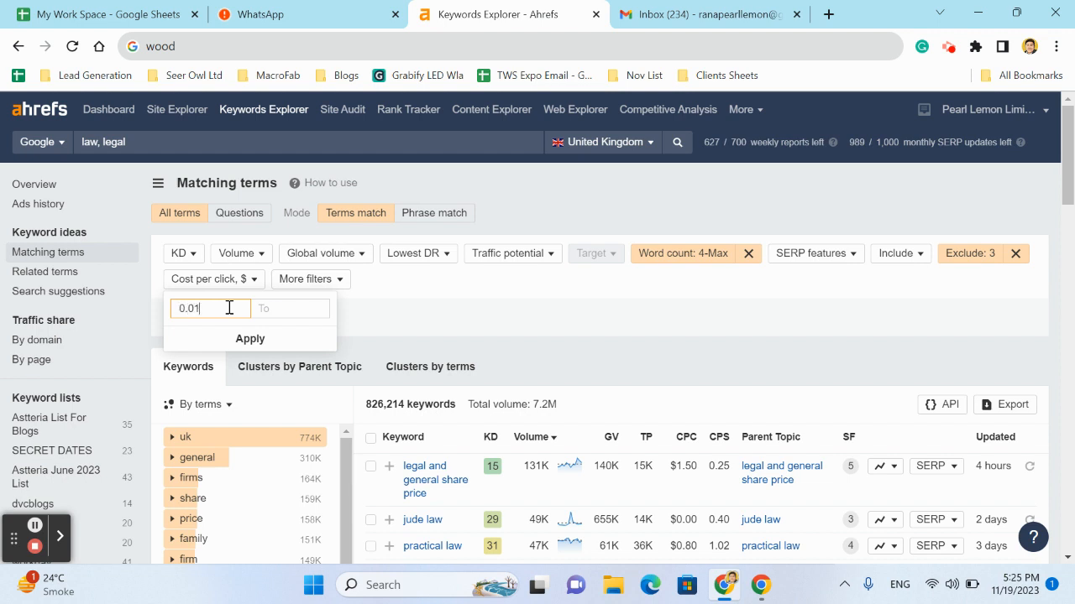
left_click(275, 337)
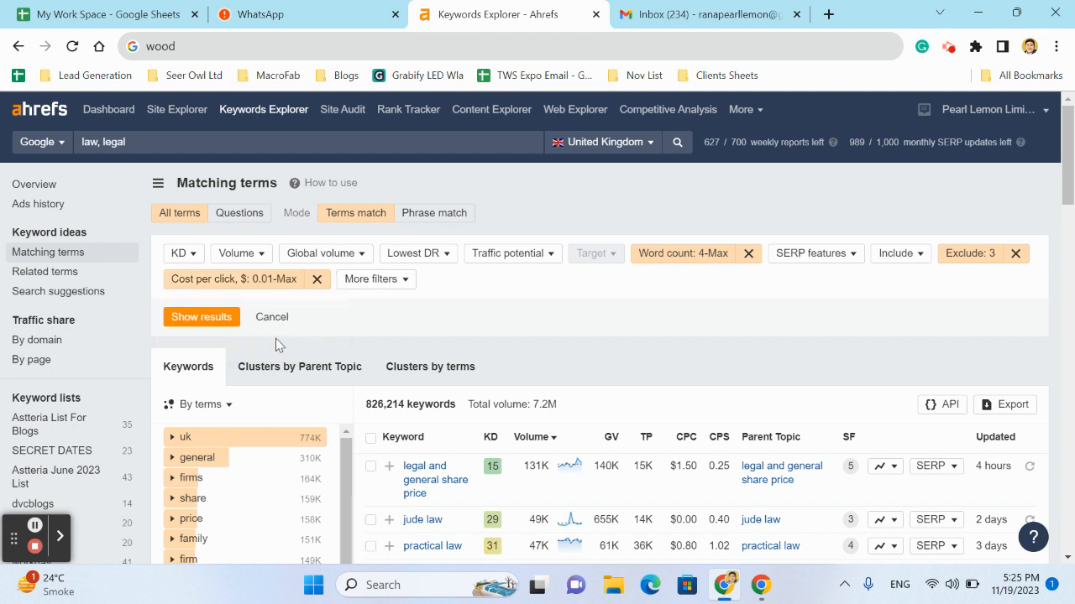
left_click(212, 322)
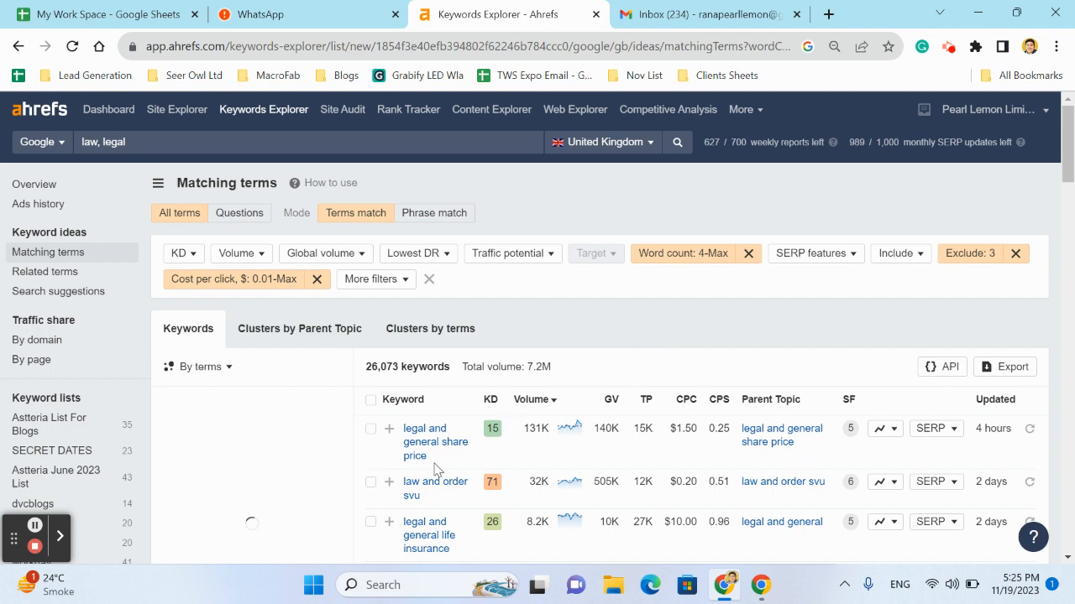
Add a lowest DR filter of up to 5 in the top 10 ranking positions
scroll(671, 475, "down", 2)
scroll(672, 474, "up", 2)
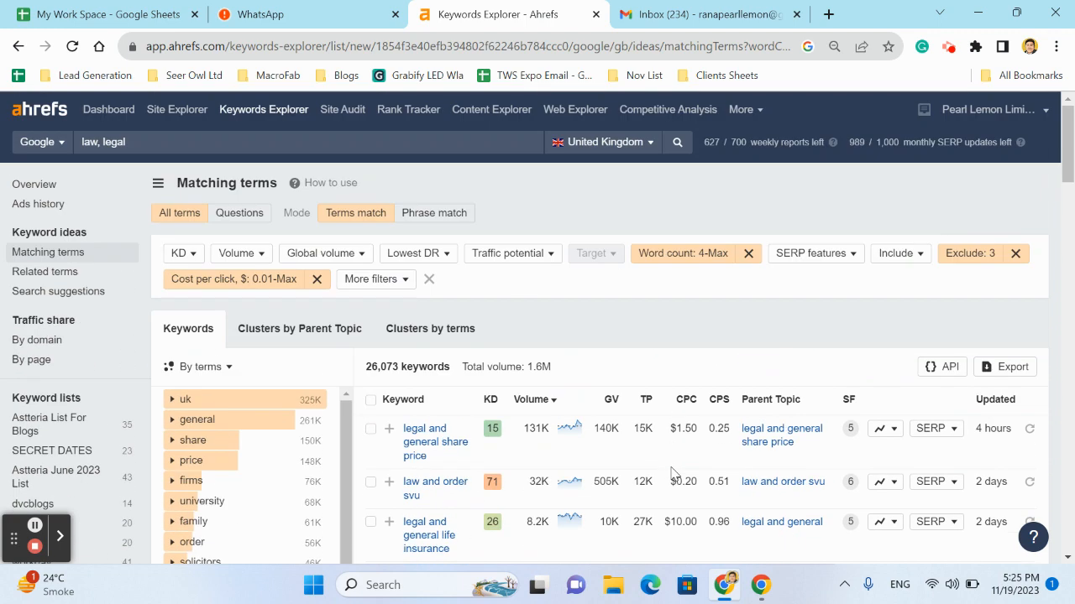
left_click(411, 254)
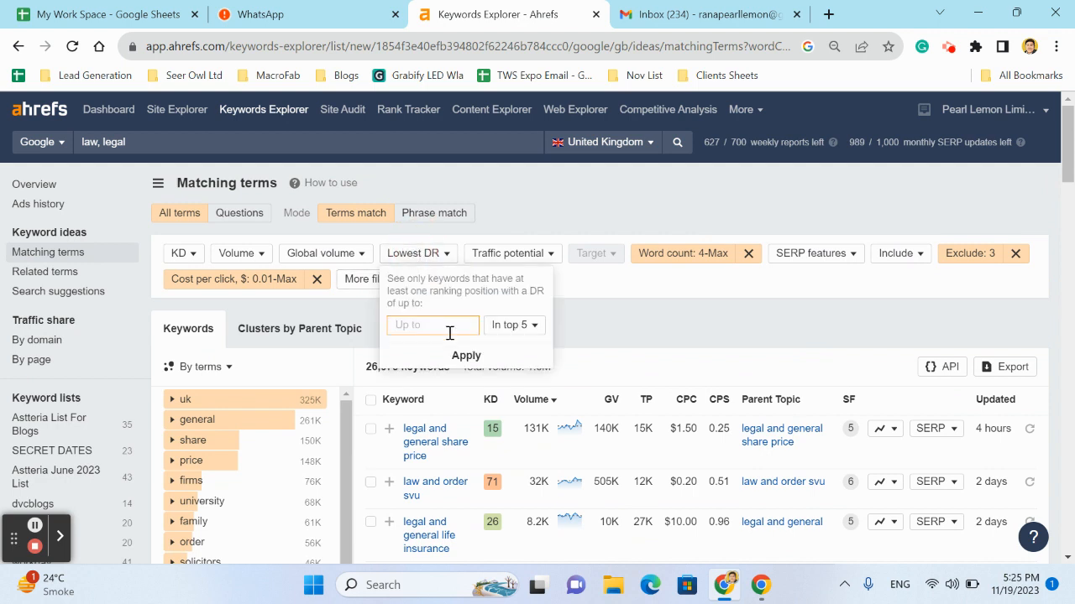
left_click(516, 324)
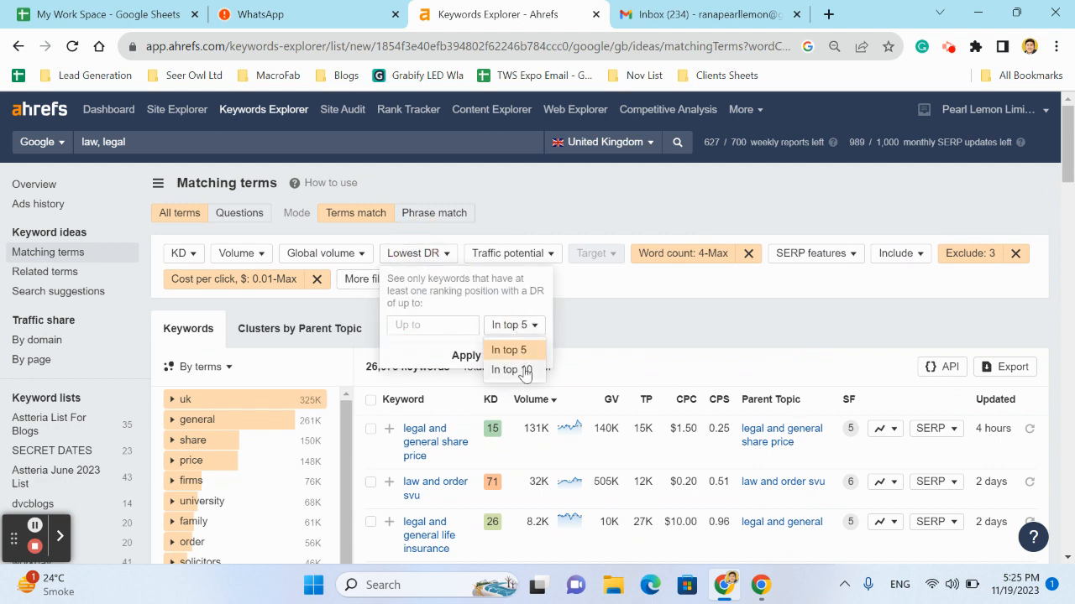
left_click(522, 371)
left_click(439, 321)
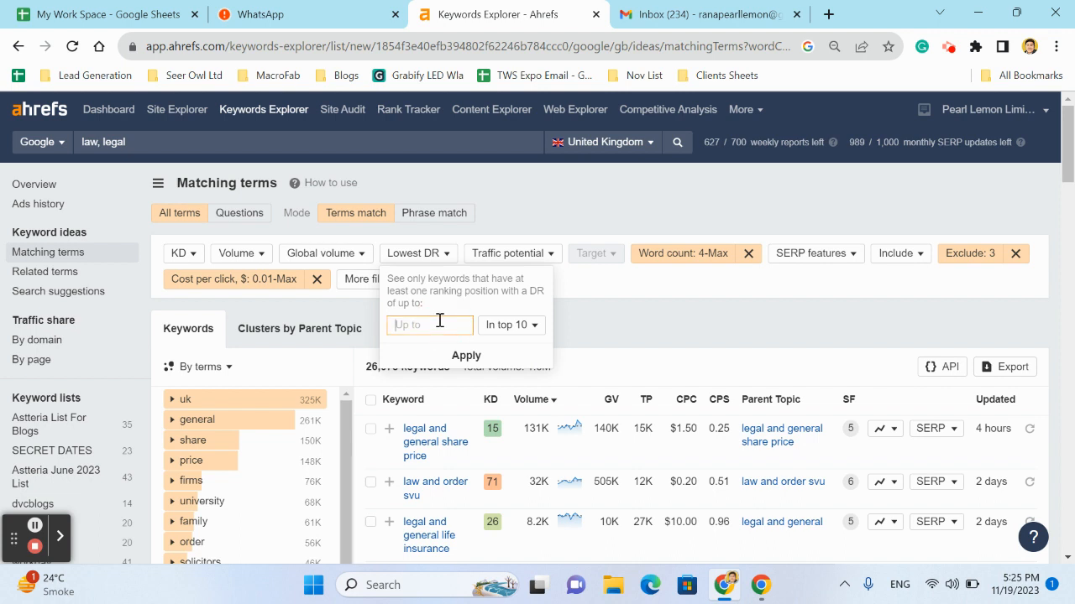
type("10")
left_click(467, 355)
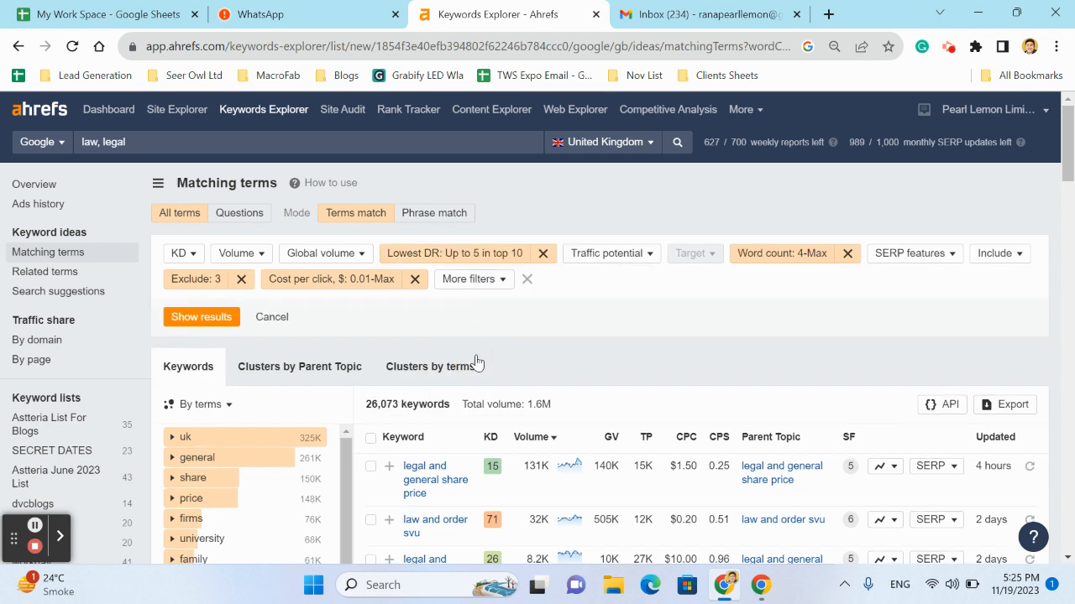
Add an include filter for the word "seo" in all-words mode and show the filtered results
left_click(1002, 255)
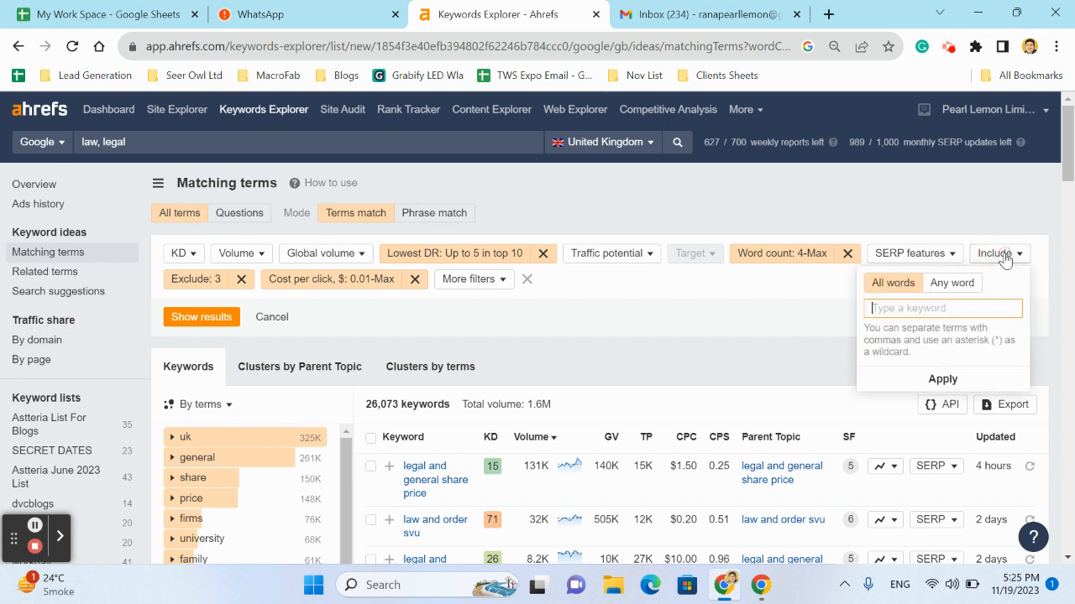
left_click(959, 287)
left_click(899, 283)
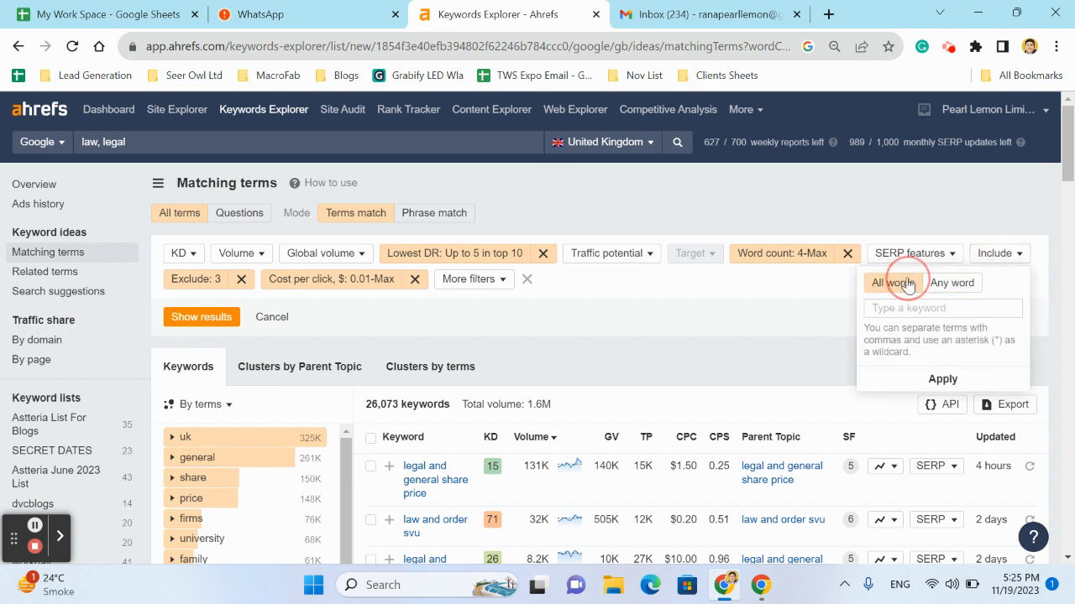
left_click(903, 306)
type("se")
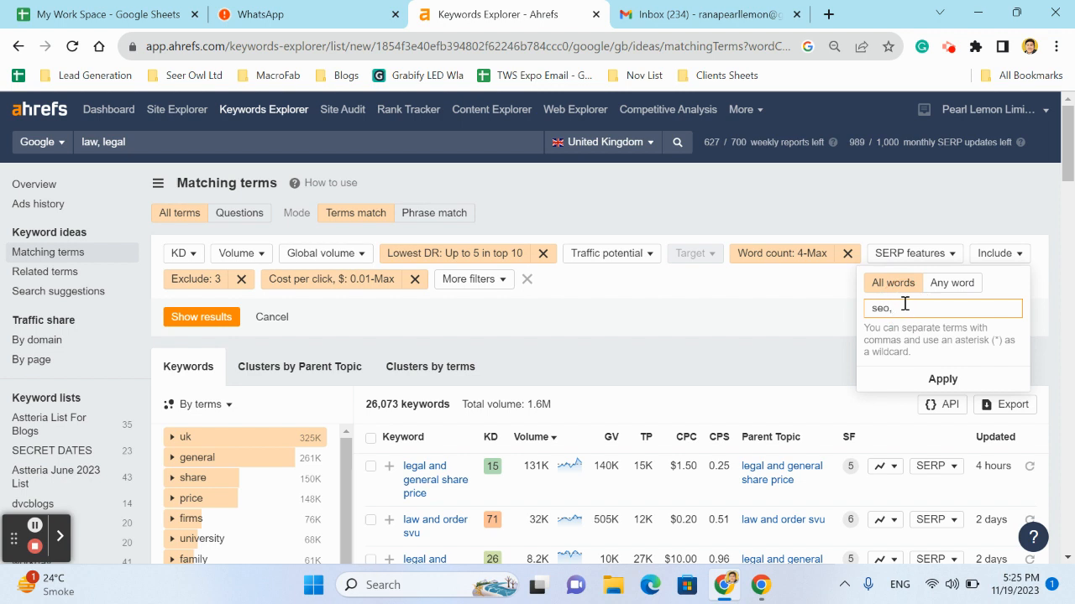
type("o")
key("Return")
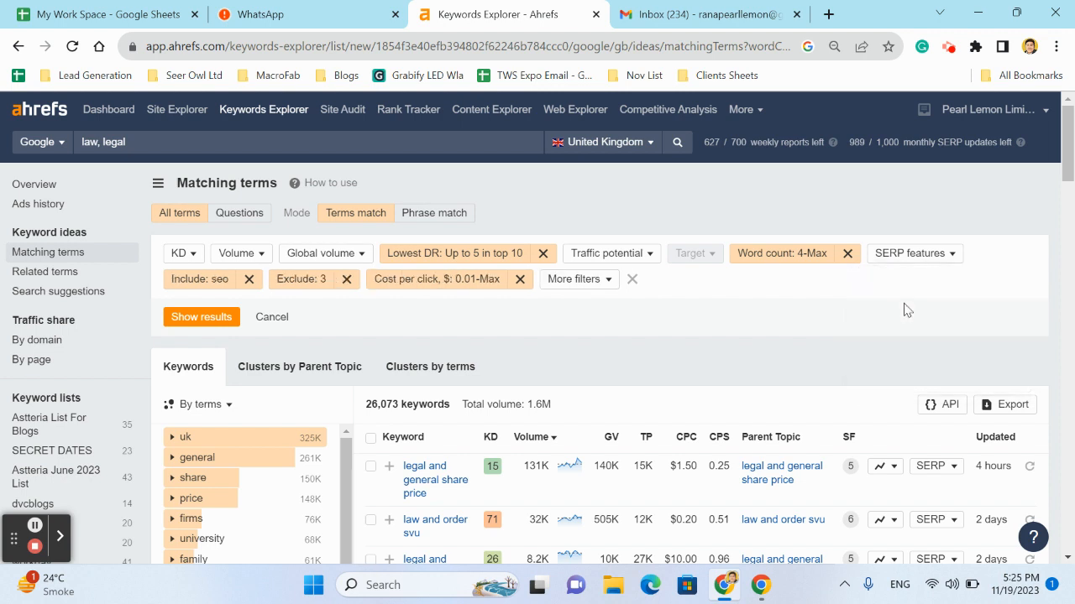
left_click(202, 319)
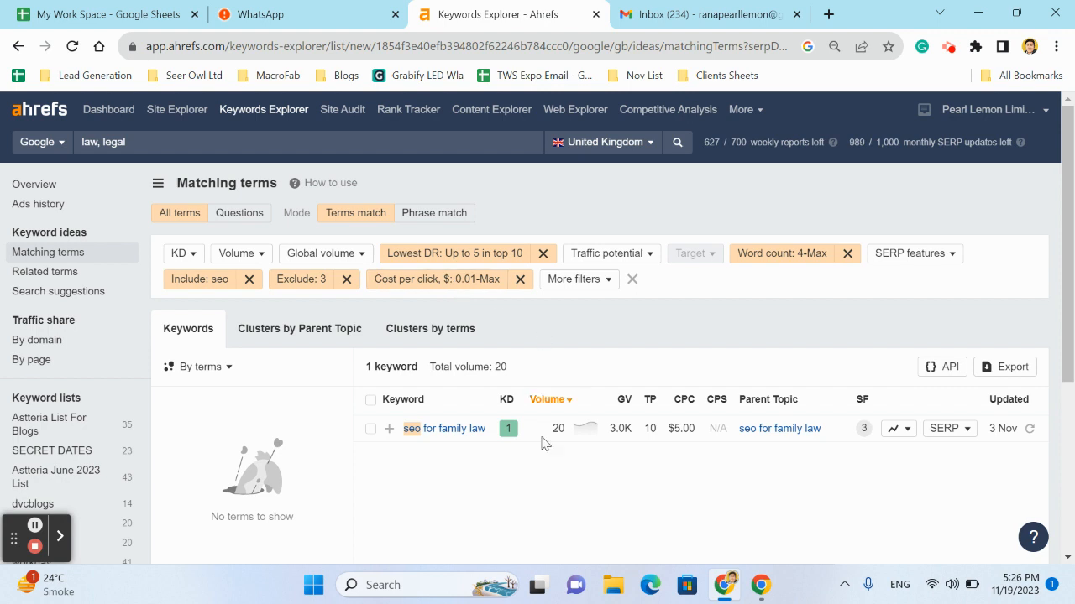
Remove the "seo" include filter, show the results again and look over the keyword list
left_click(250, 280)
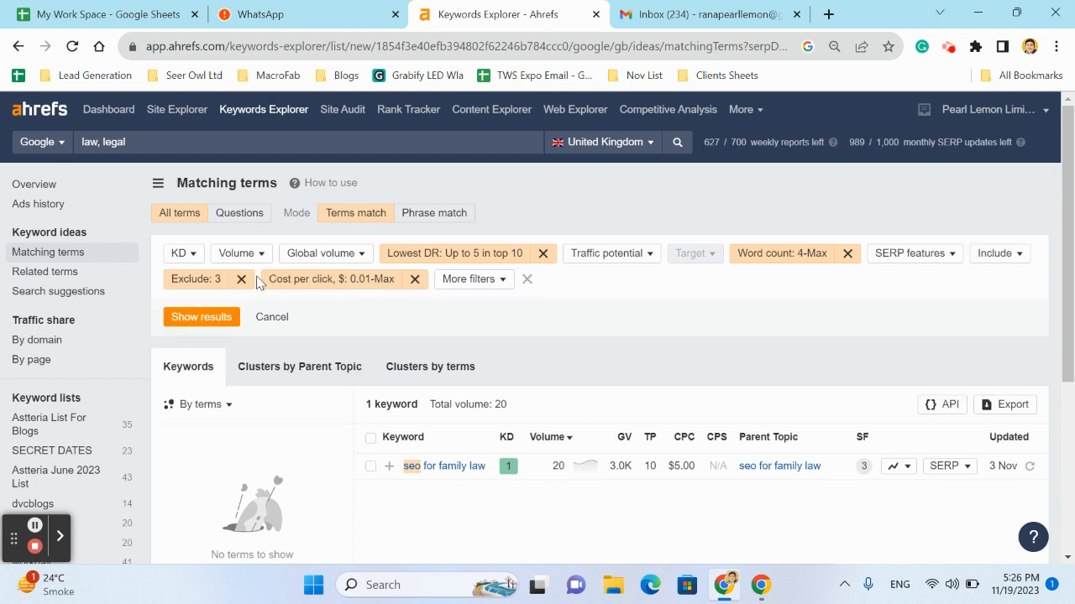
left_click(191, 318)
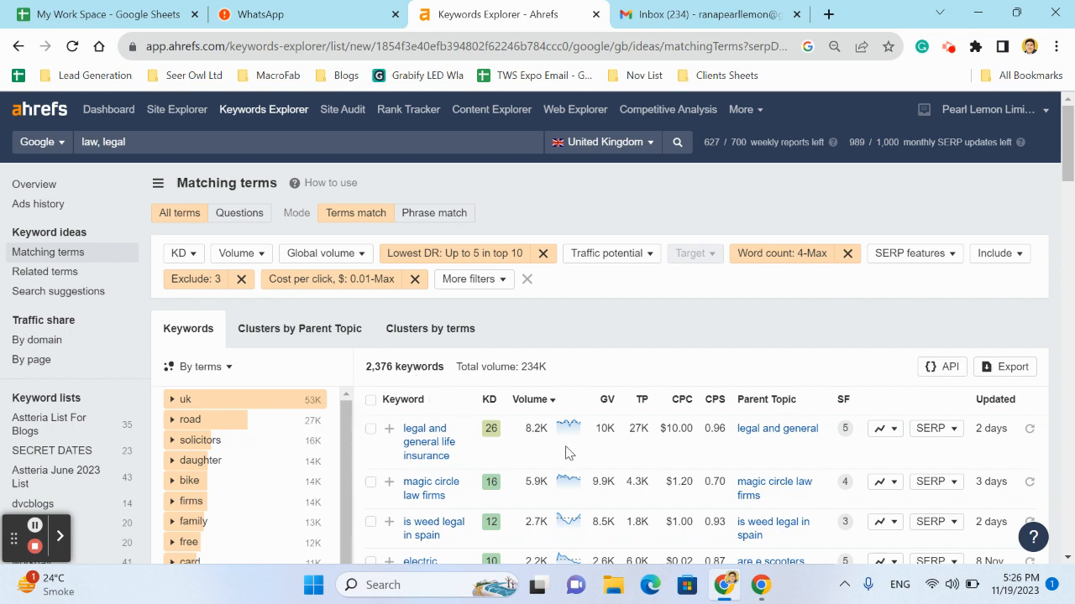
scroll(570, 453, "down", 2)
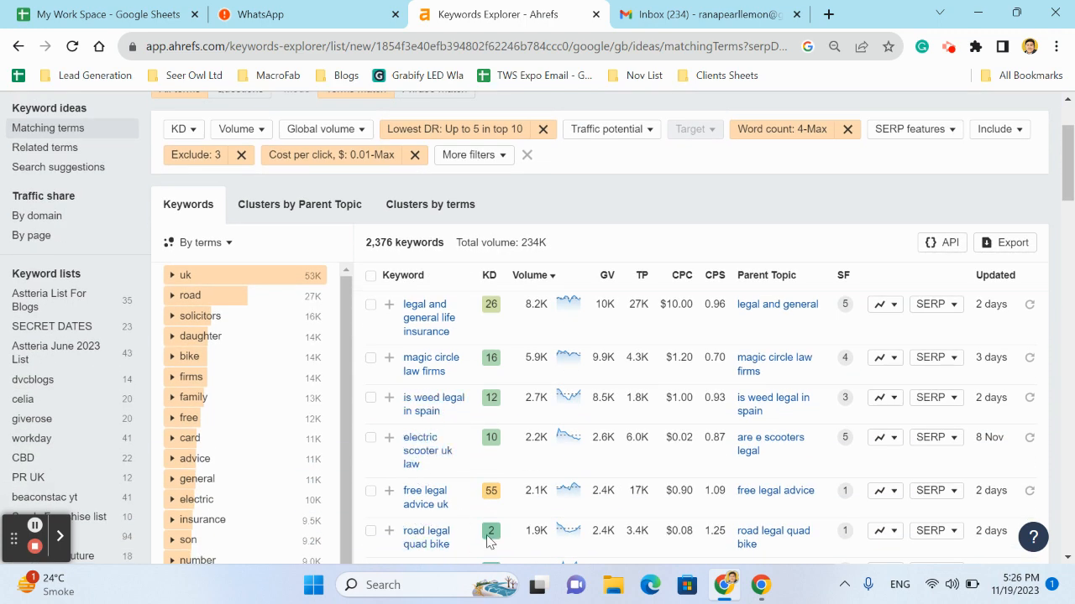
scroll(511, 372, "down", 5)
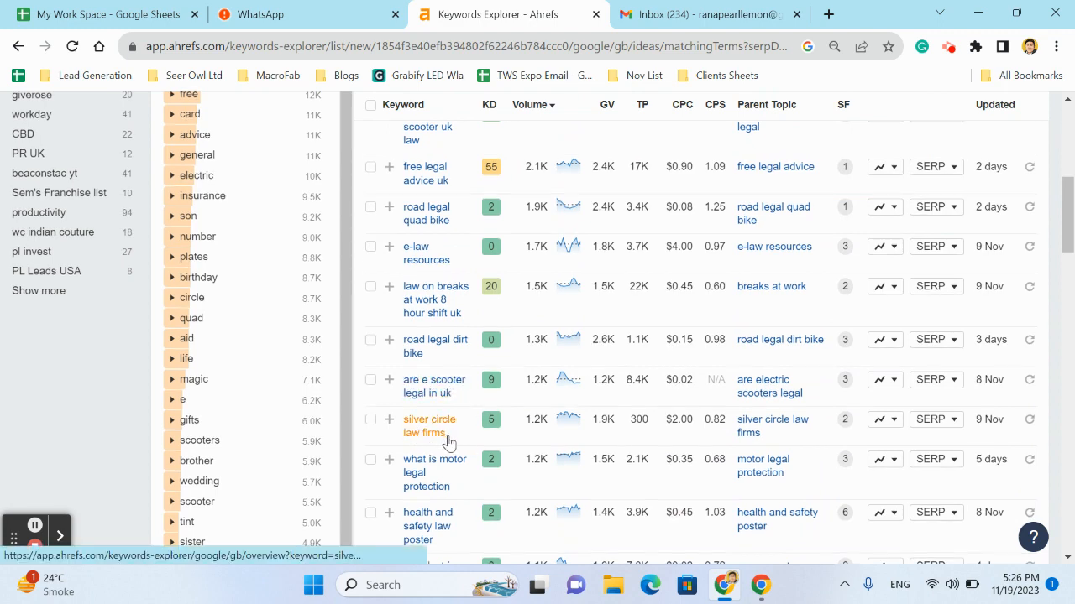
scroll(441, 264, "up", 1)
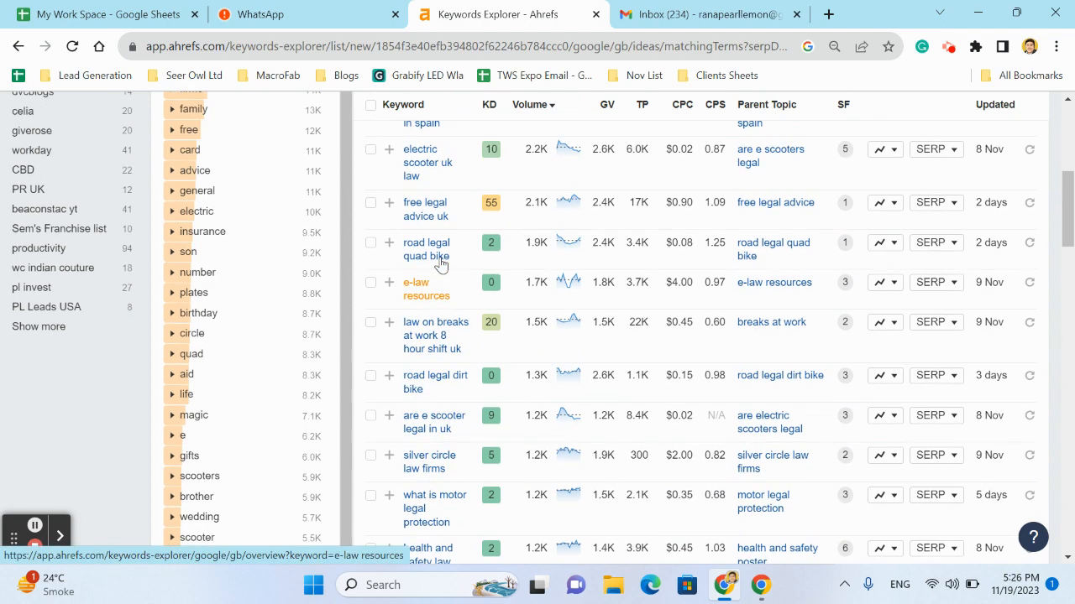
scroll(441, 265, "up", 6)
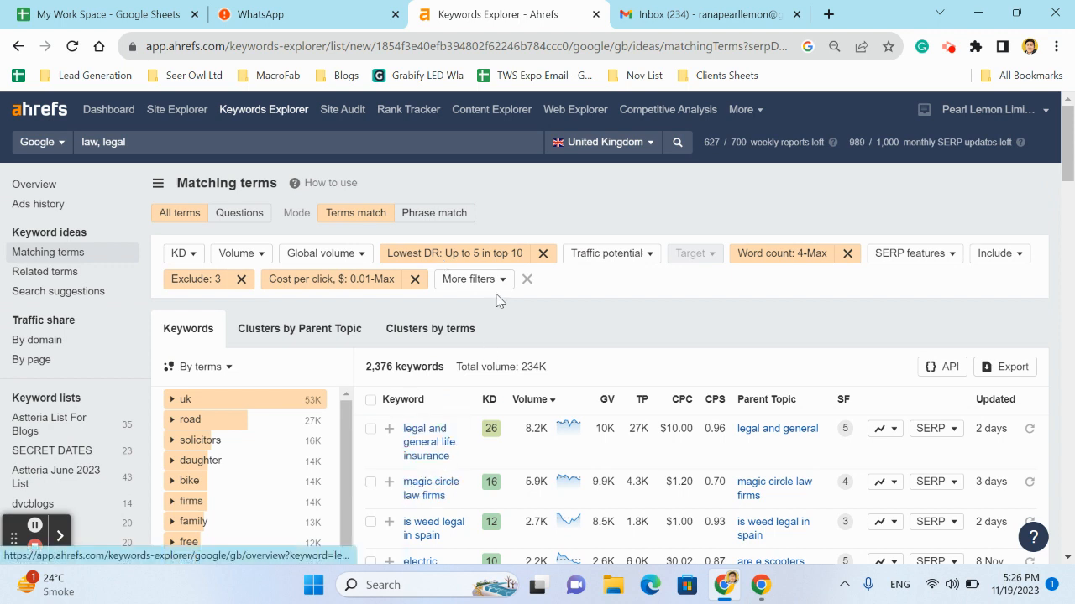
left_click_drag(367, 371, 409, 368)
Set the lowest DR filter to up to 0 in the top 10 and show the results
left_click(474, 258)
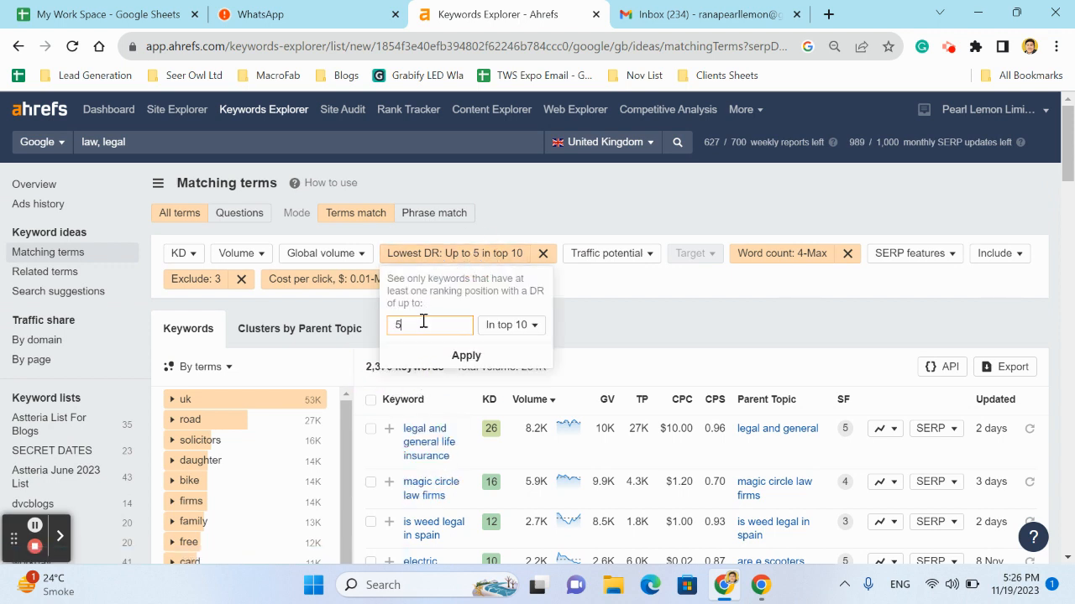
left_click(422, 322)
left_click(498, 357)
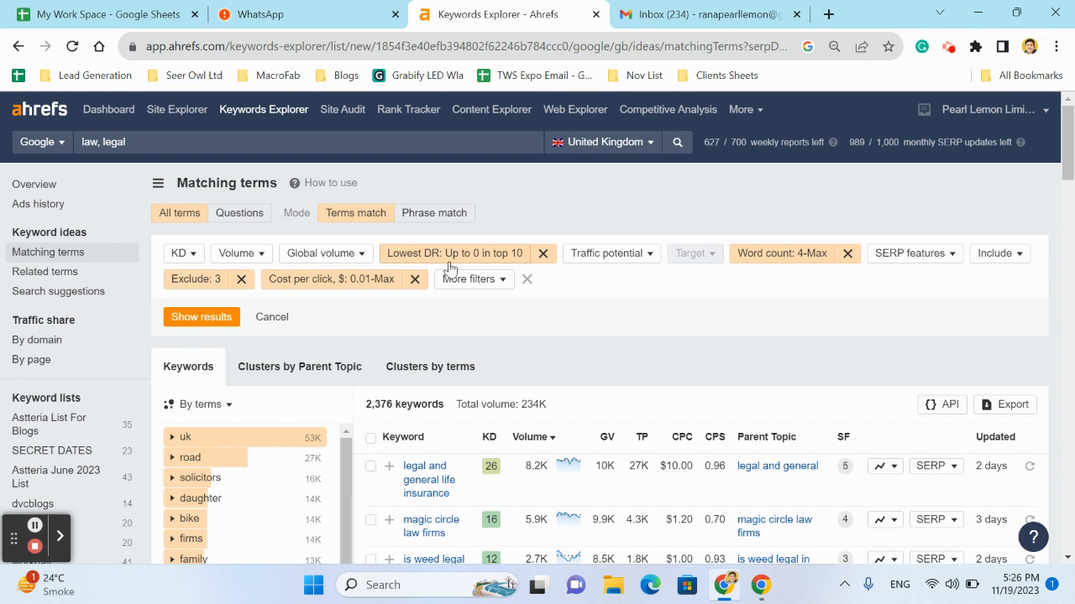
left_click(202, 317)
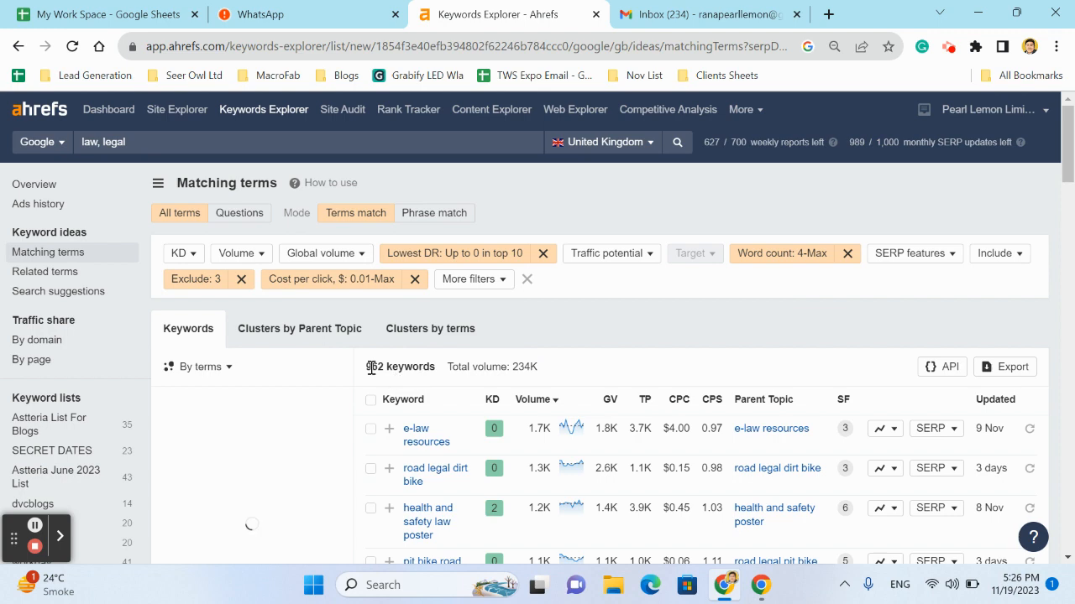
Examine the filtered keyword list, including the keyword count, difficulty, search volume and cost per click
left_click_drag(369, 370, 435, 367)
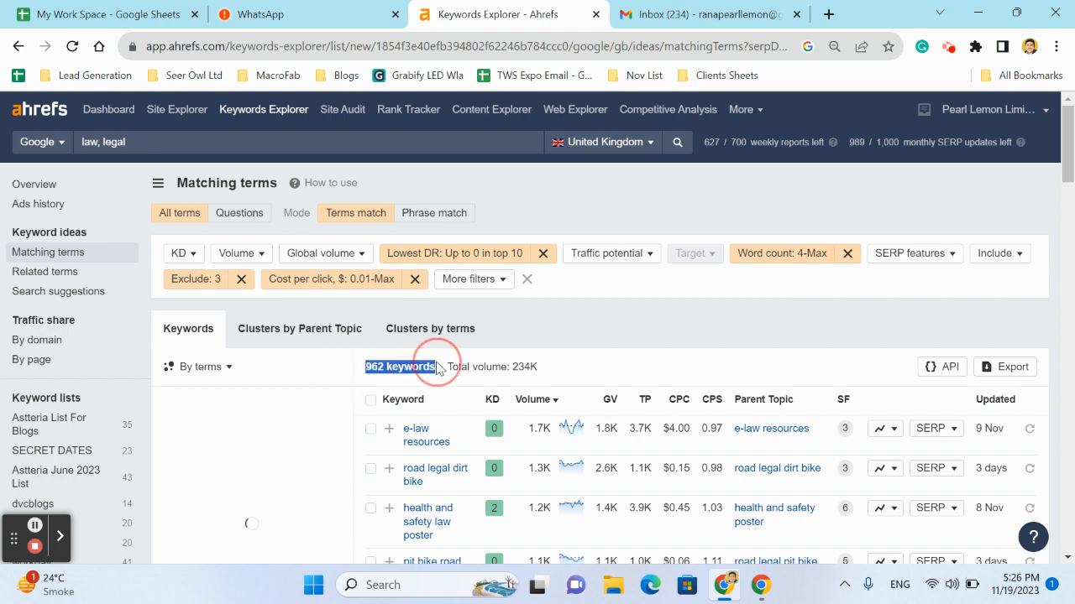
left_click(677, 339)
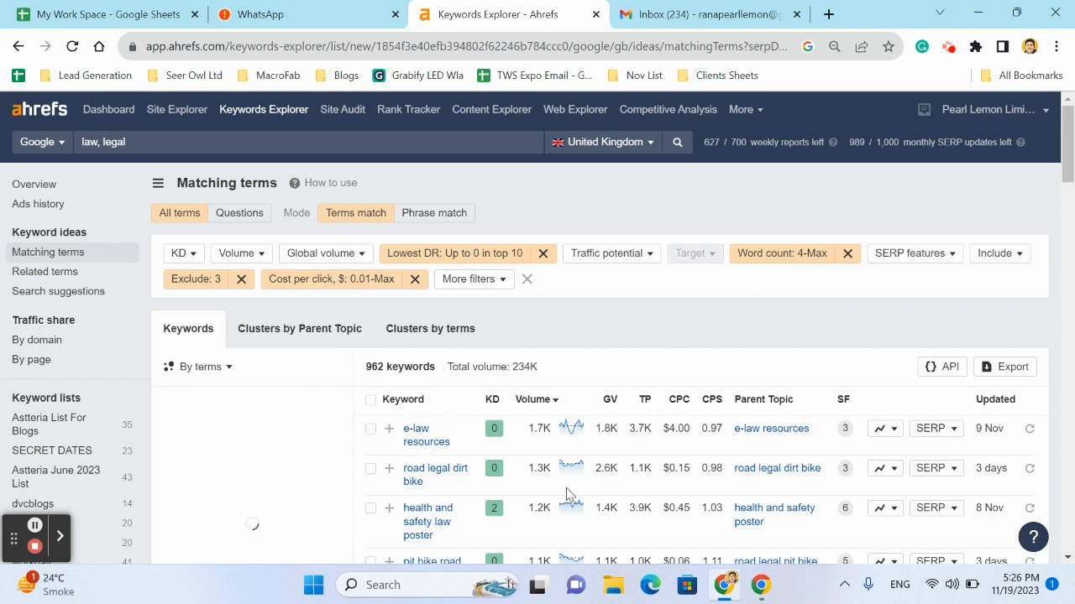
scroll(567, 497, "down", 3)
scroll(569, 493, "down", 3)
scroll(568, 494, "up", 5)
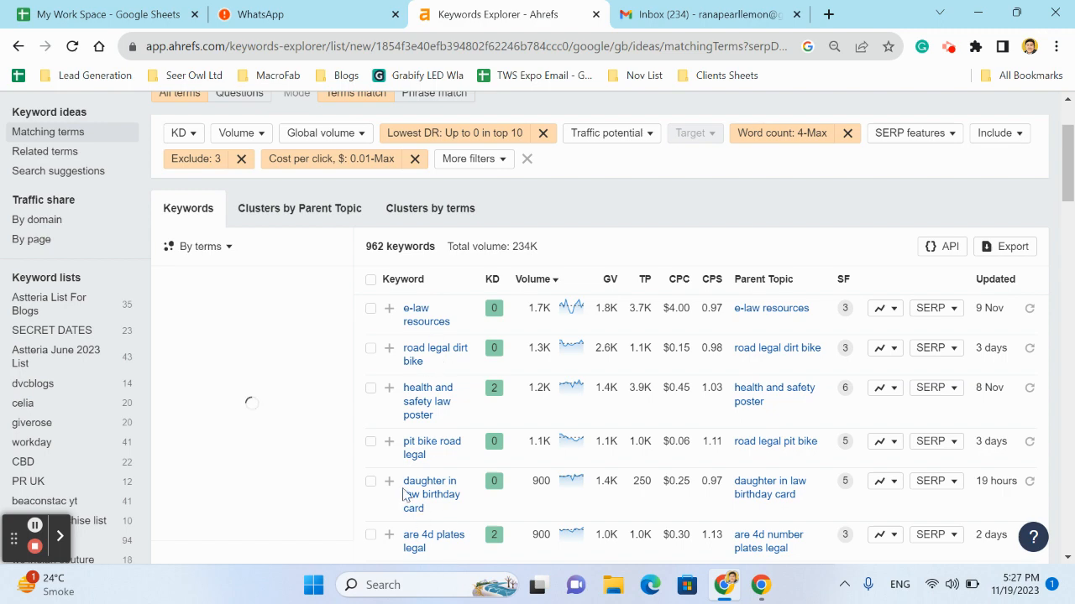
scroll(420, 513, "down", 5)
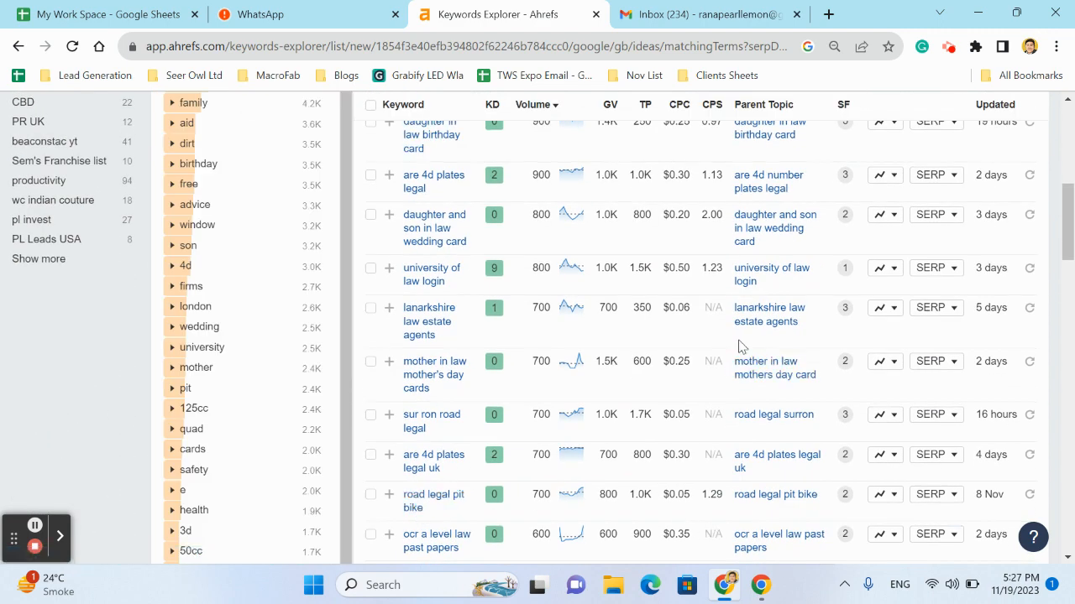
scroll(739, 346, "up", 6)
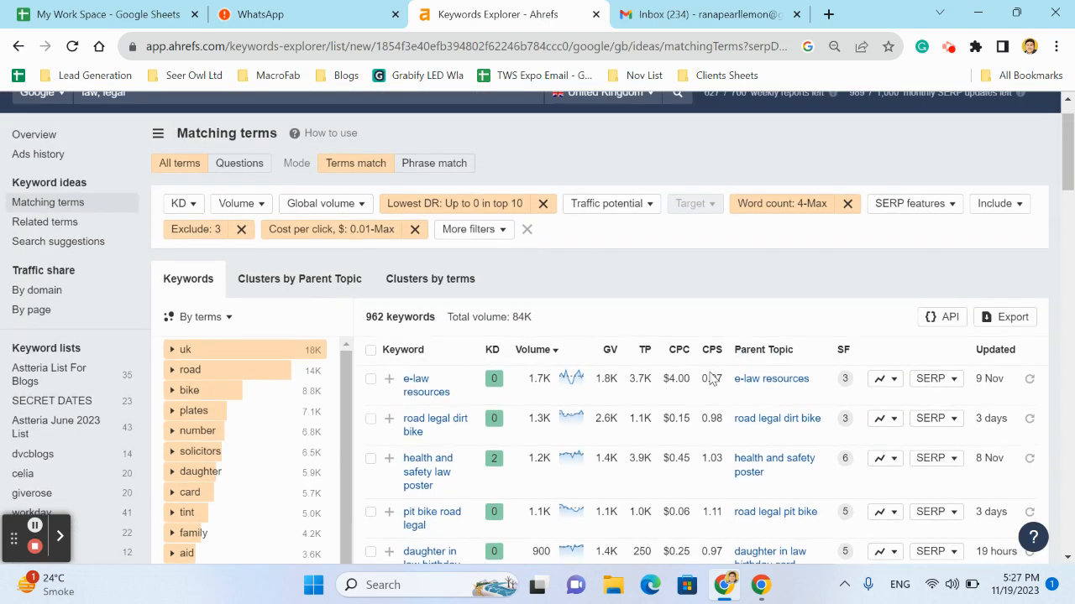
scroll(667, 457, "down", 4)
scroll(667, 457, "down", 1)
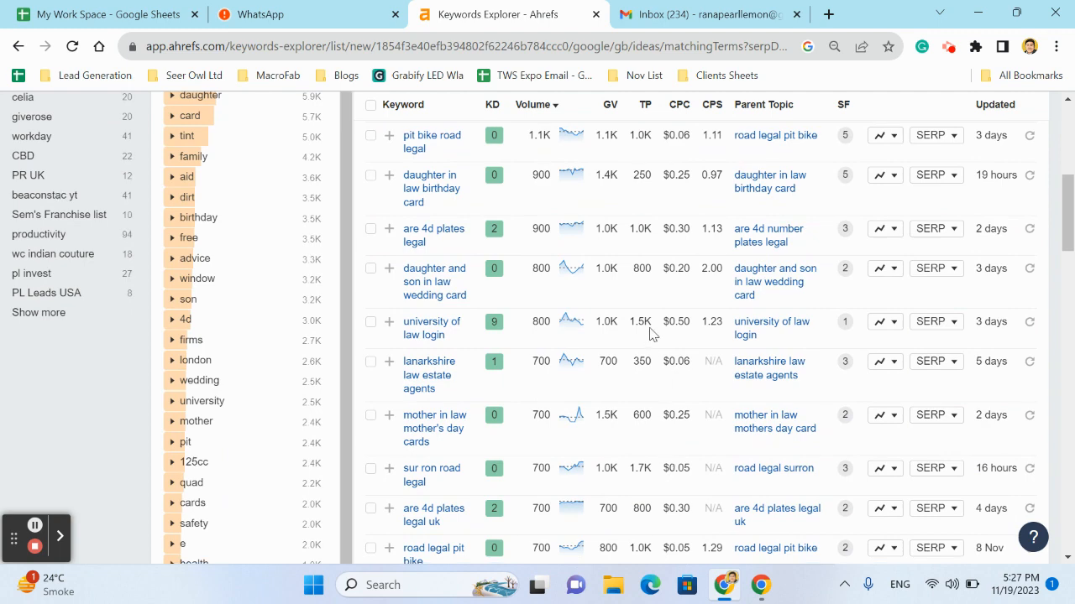
scroll(647, 328, "down", 2)
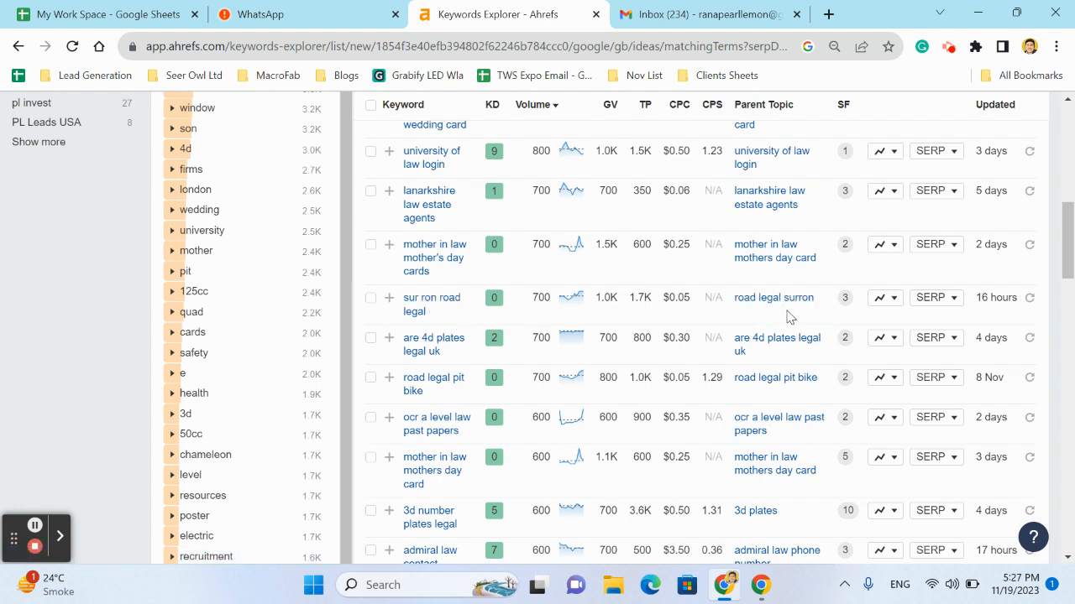
Open the SERP overview for "sur ron road legal", examine the ranking pages' DR and backlinks, and close it
left_click(945, 302)
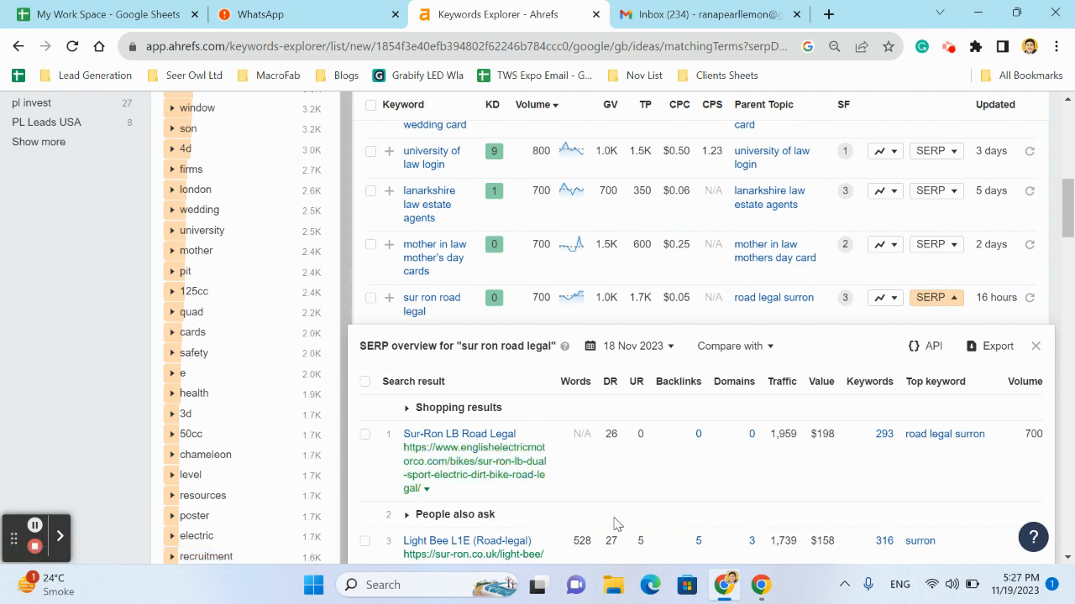
scroll(615, 524, "down", 1)
scroll(615, 524, "down", 3)
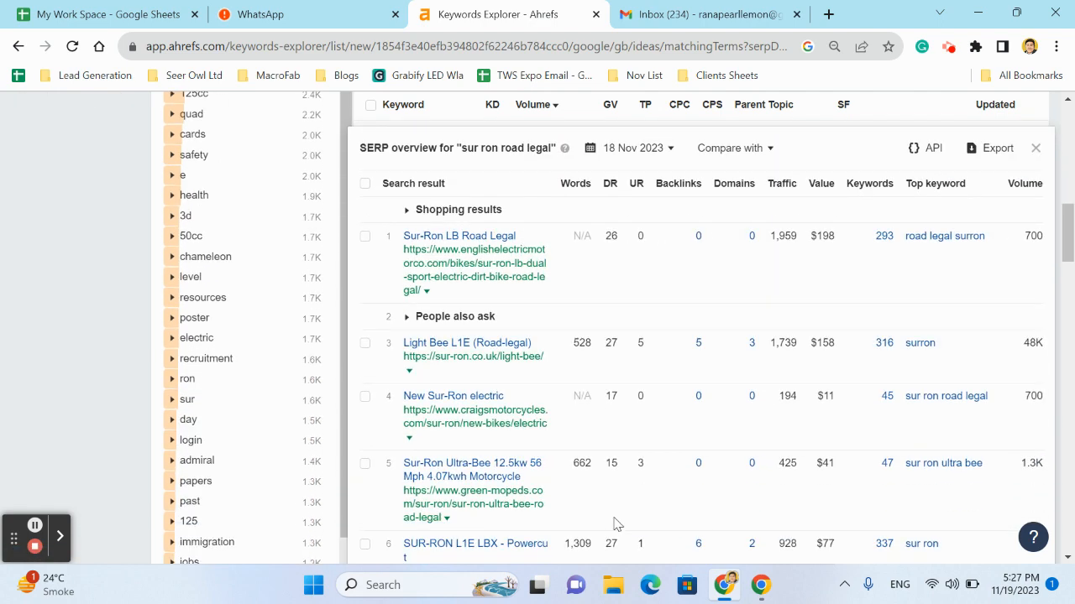
scroll(616, 523, "up", 1)
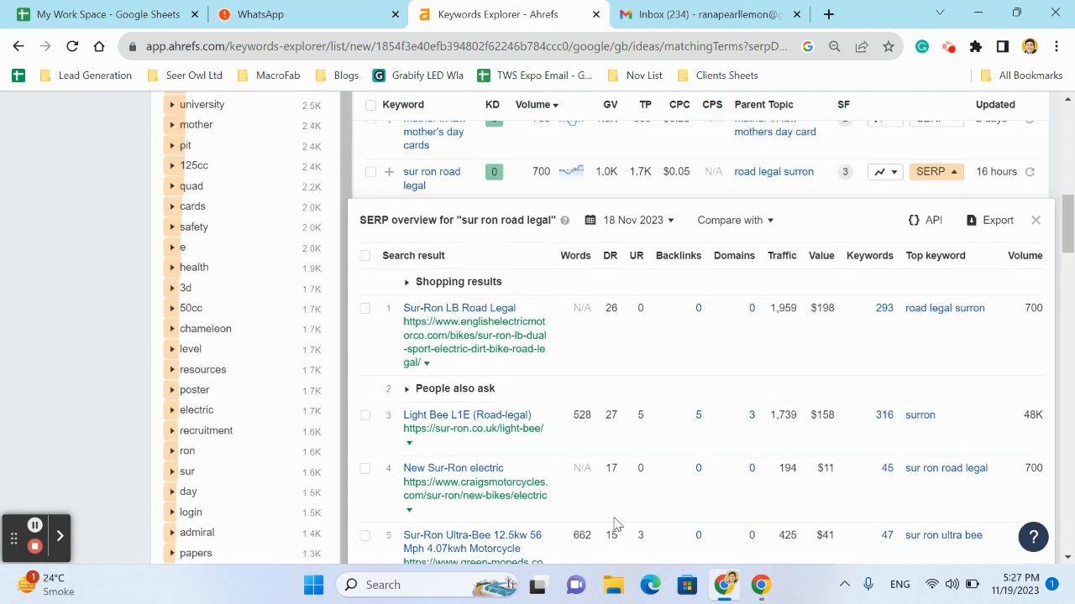
scroll(615, 524, "down", 7)
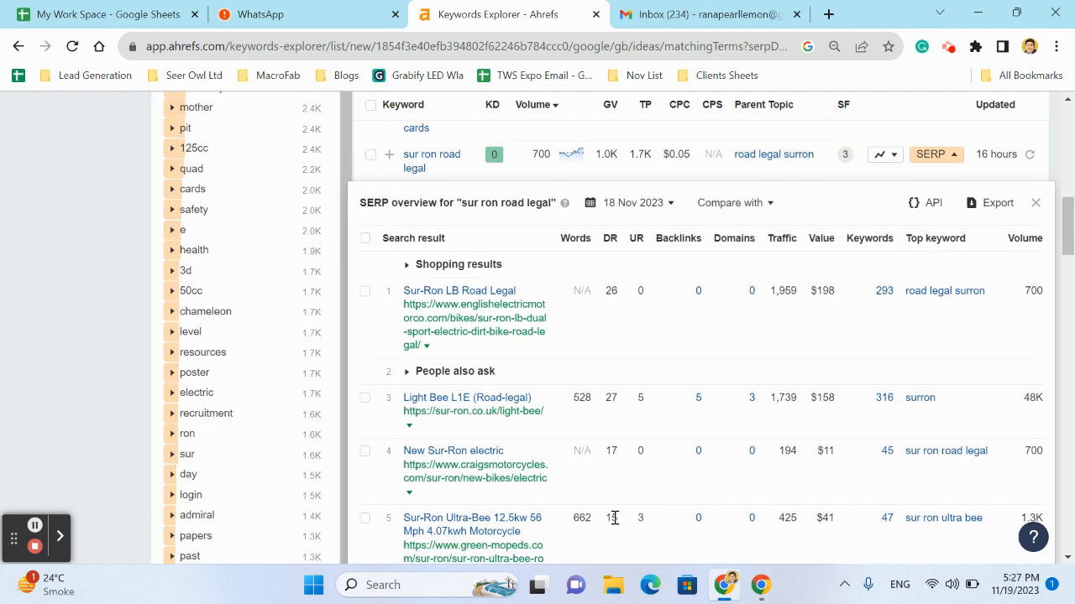
scroll(615, 524, "down", 3)
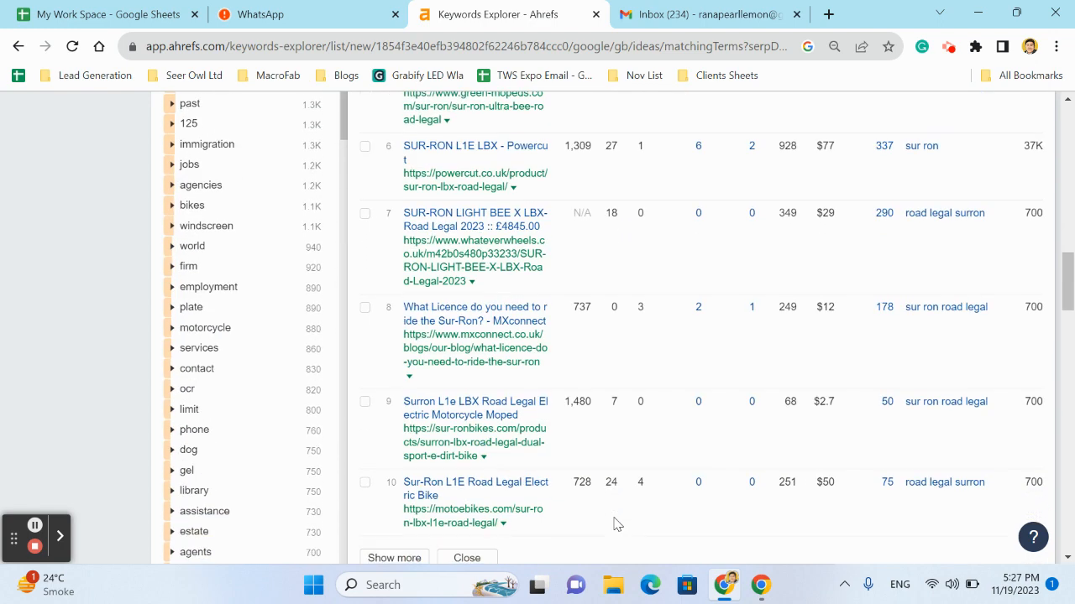
scroll(616, 523, "up", 7)
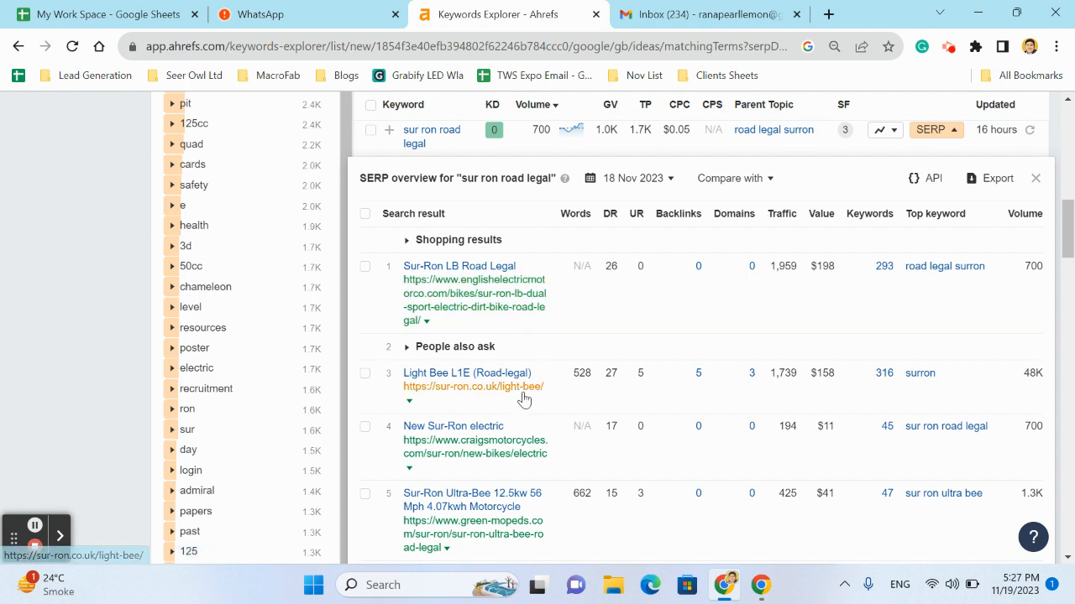
scroll(524, 408, "up", 1)
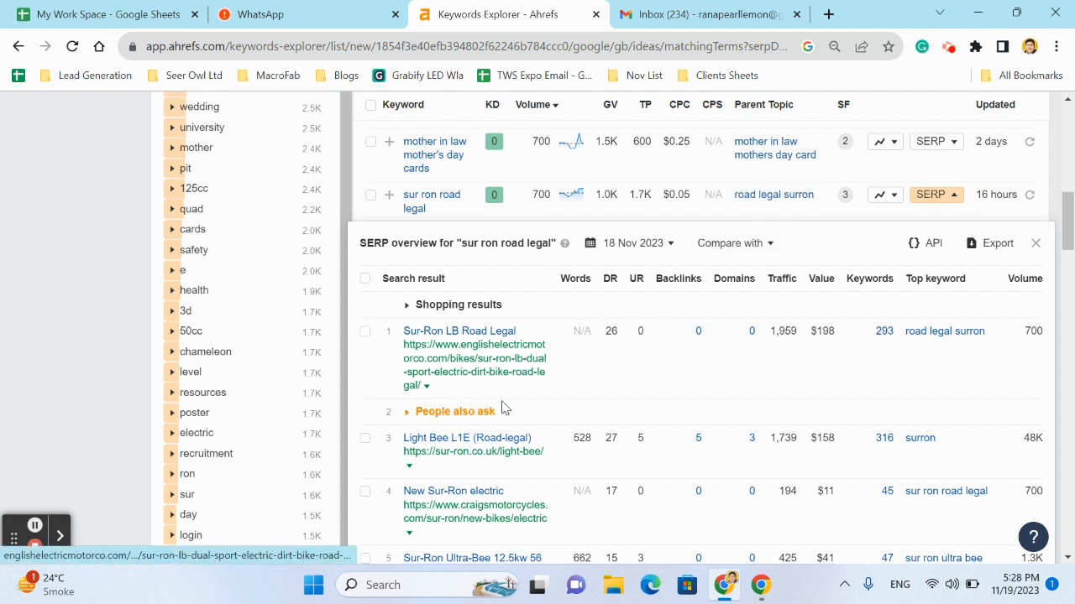
scroll(946, 403, "up", 1)
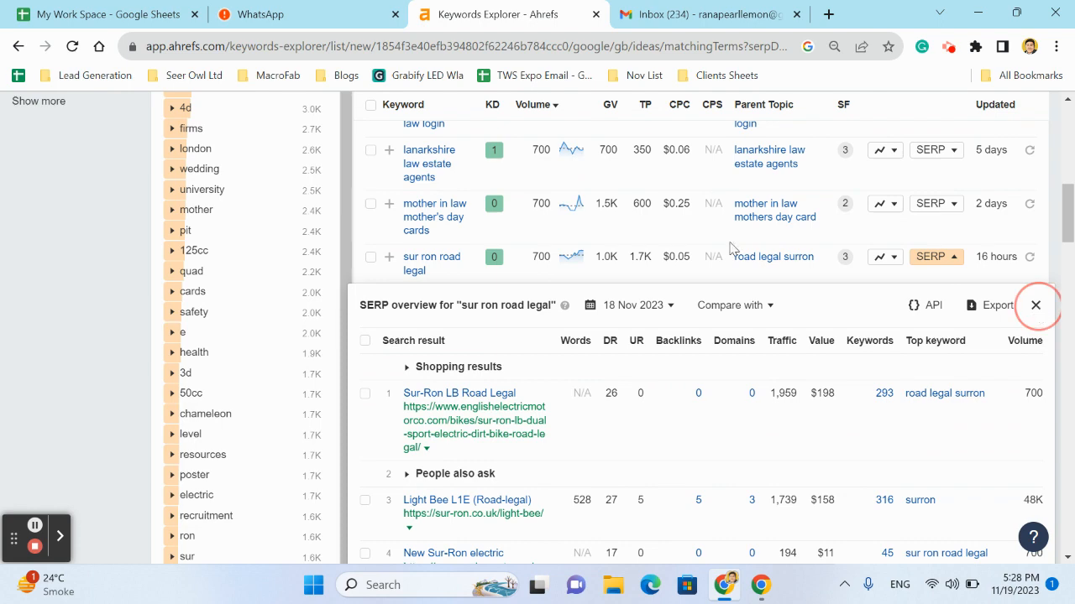
left_click(1036, 306)
Select all keywords listed on the page and clear the selection again
scroll(676, 241, "up", 10)
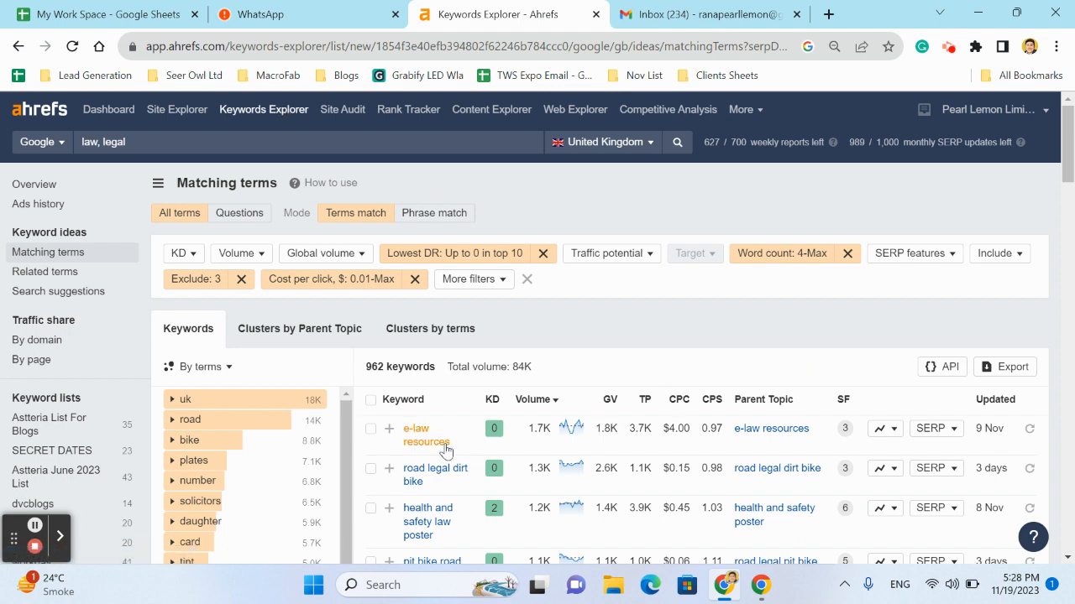
left_click(374, 409)
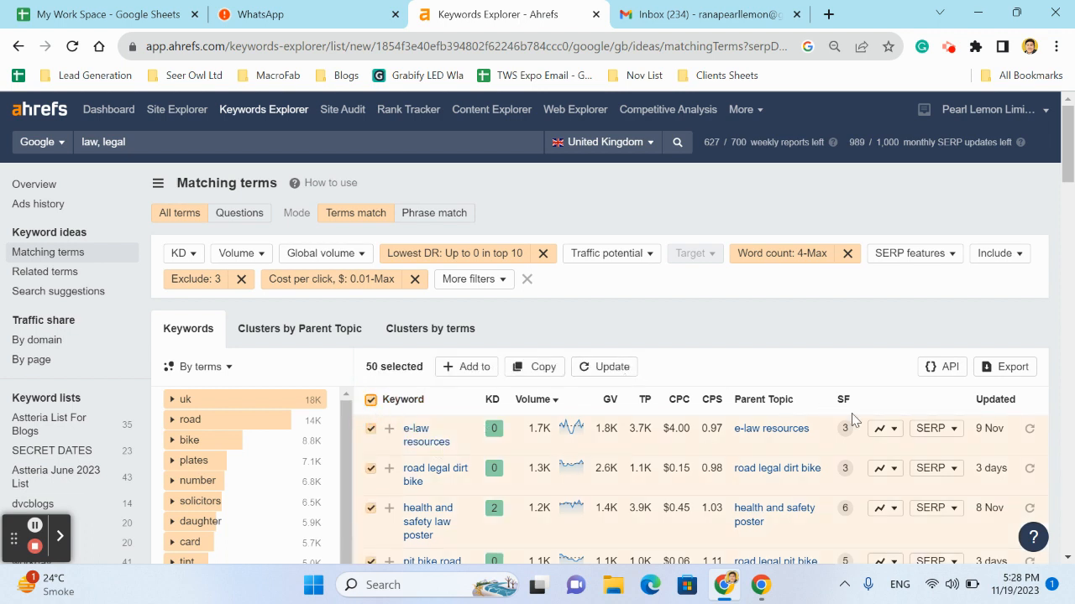
left_click(370, 400)
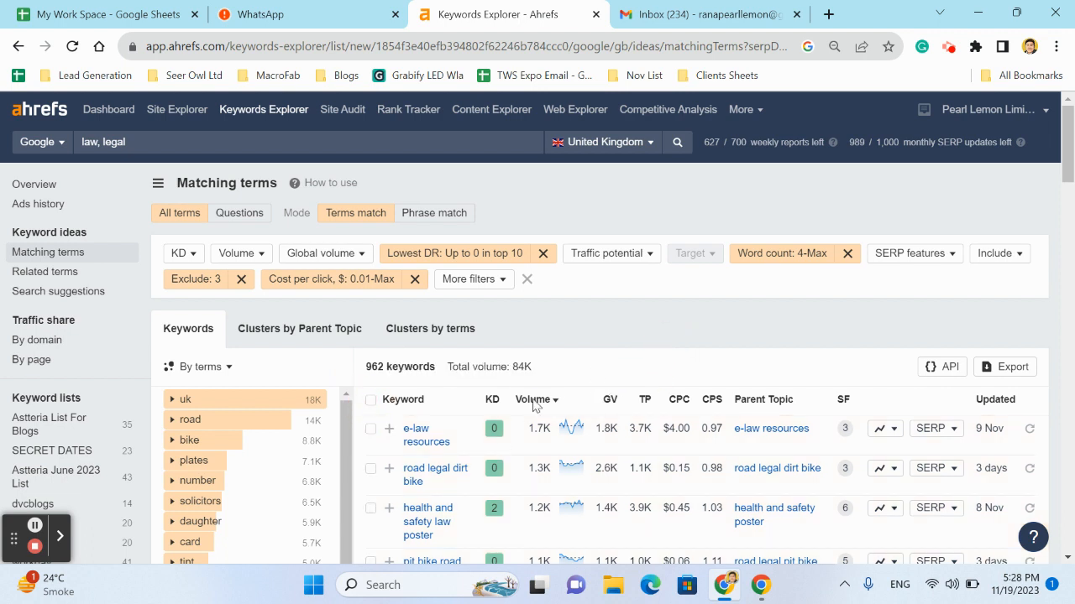